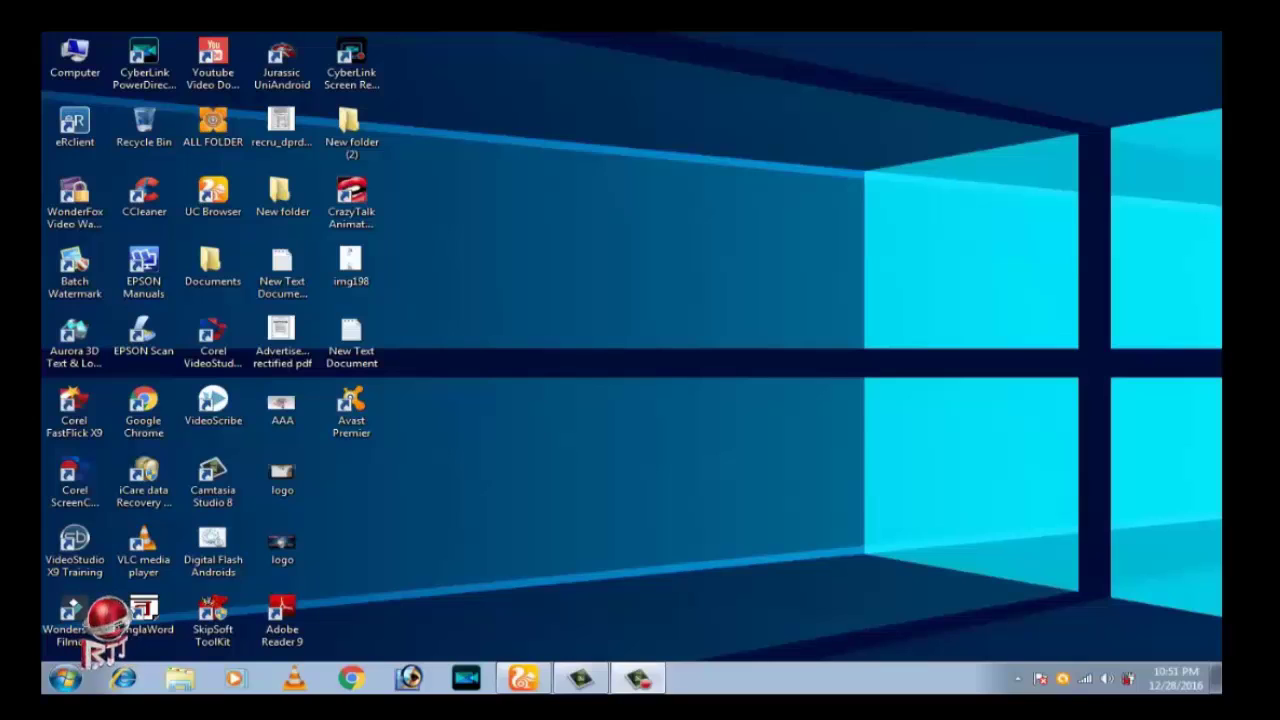
left_click(522, 679)
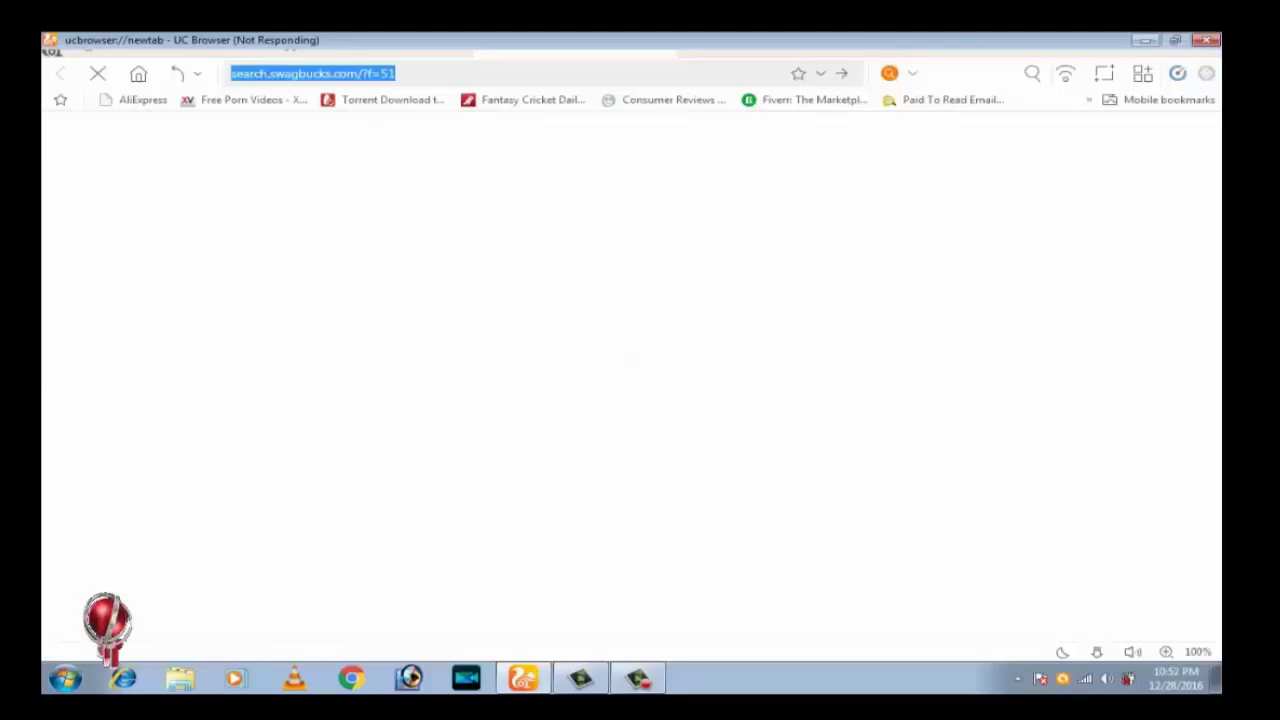
type("ww")
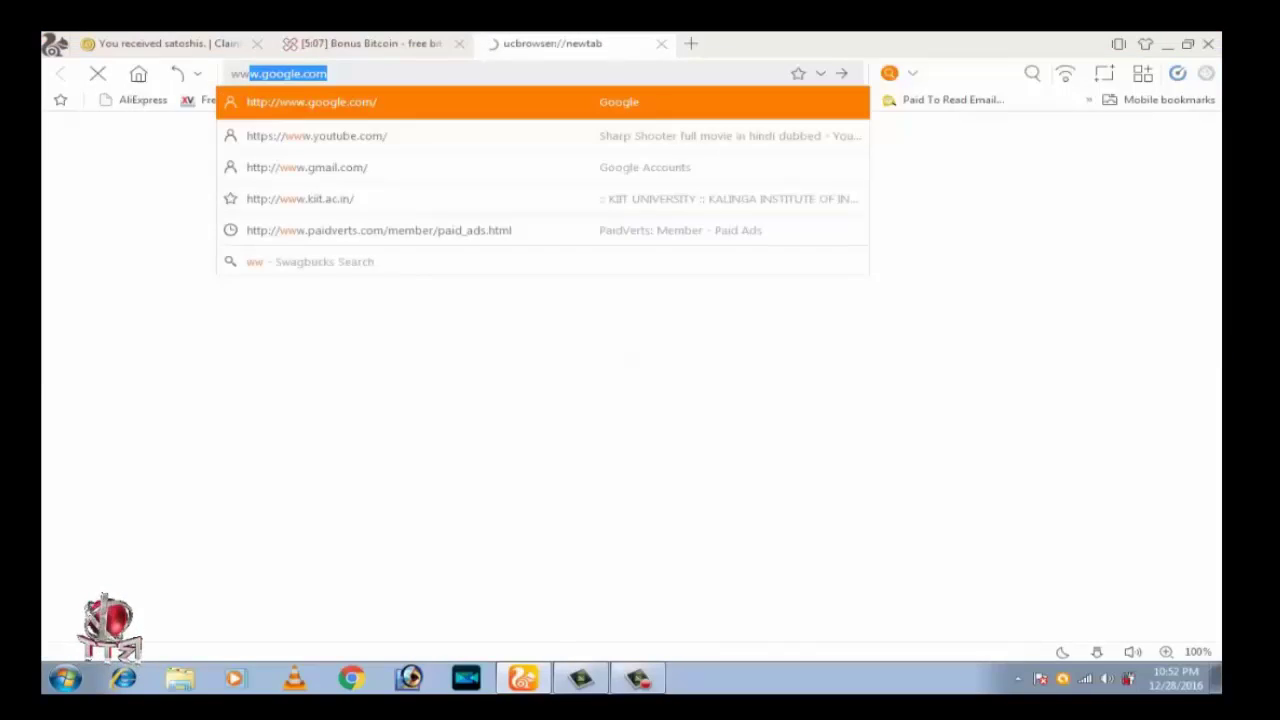
type("w.")
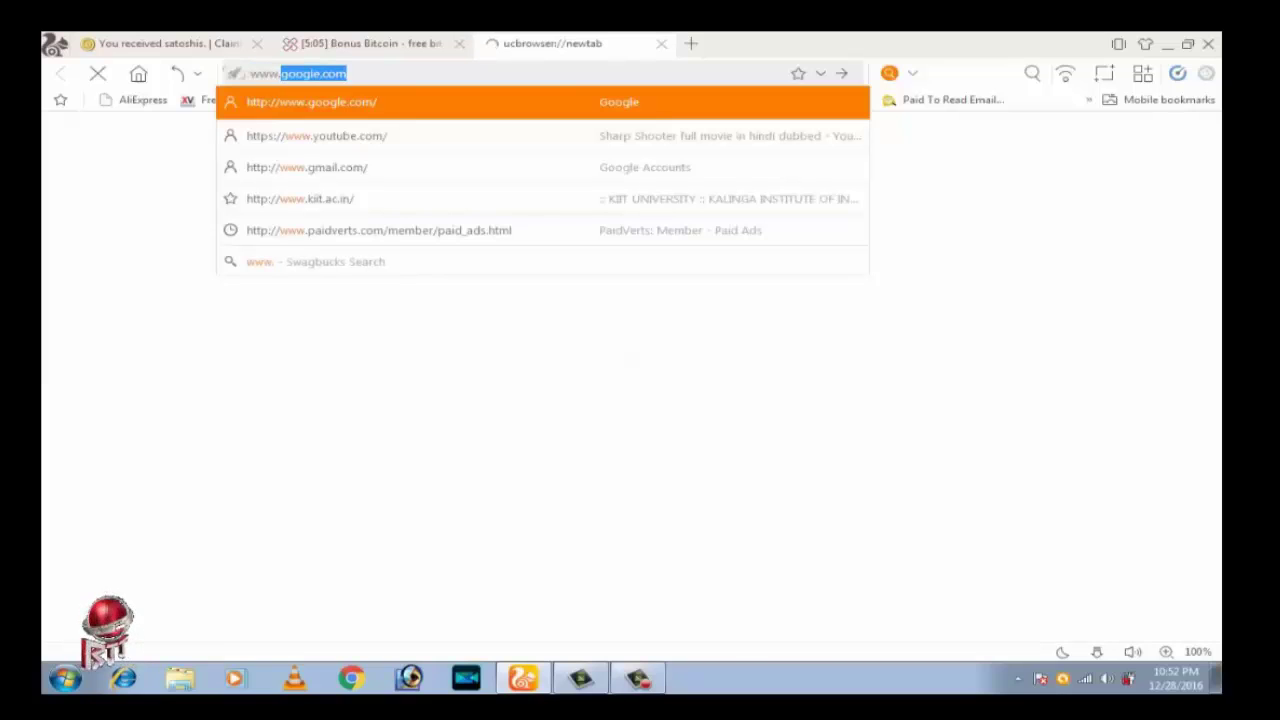
type("wbssc")
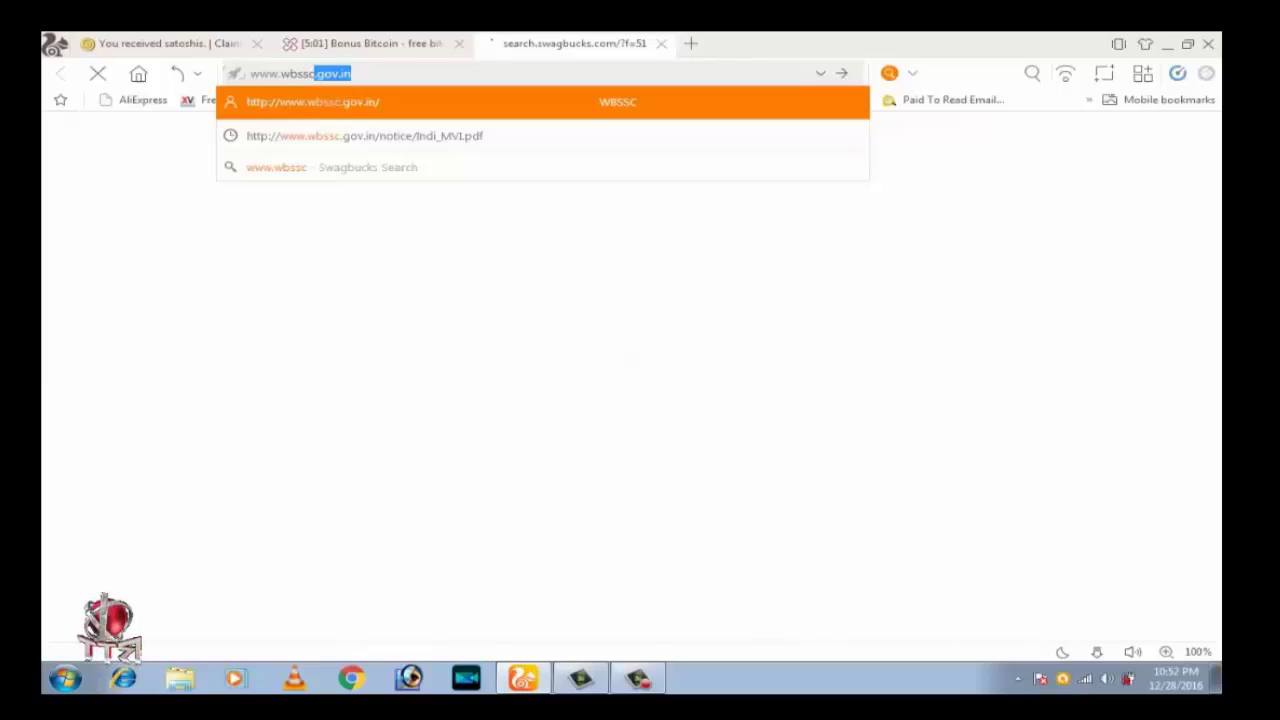
type(".")
type("go")
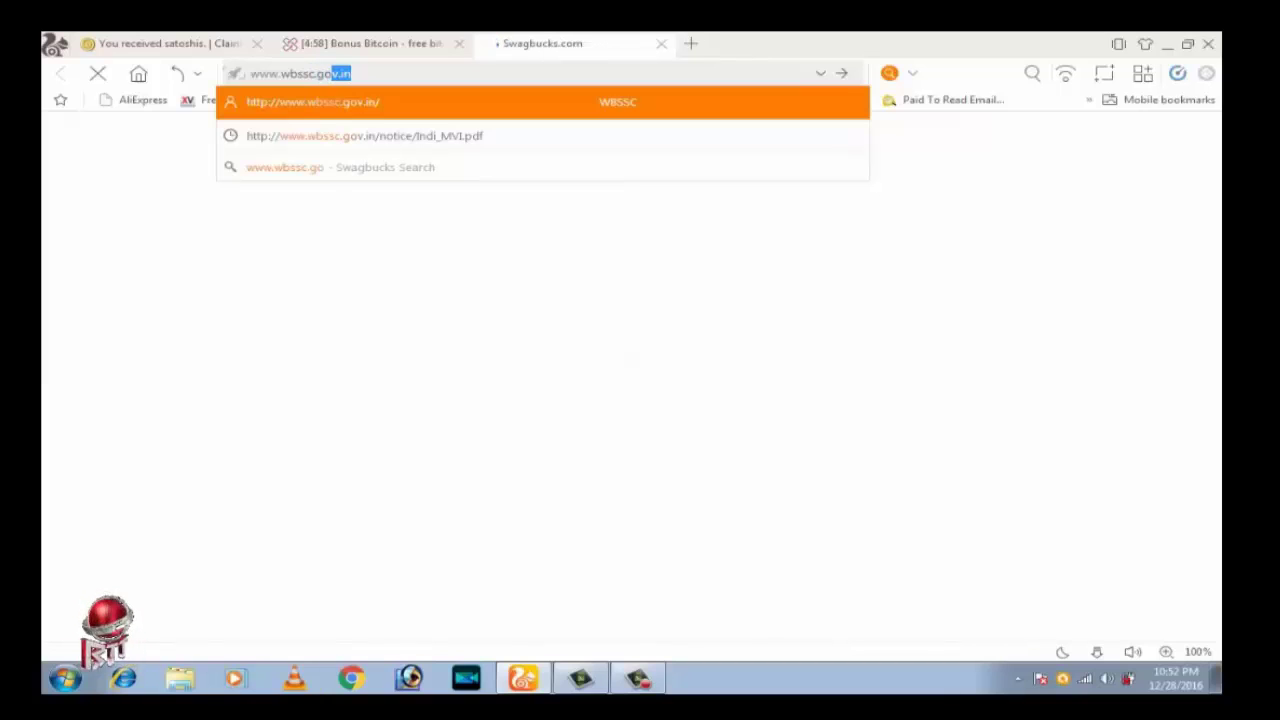
type("v.in")
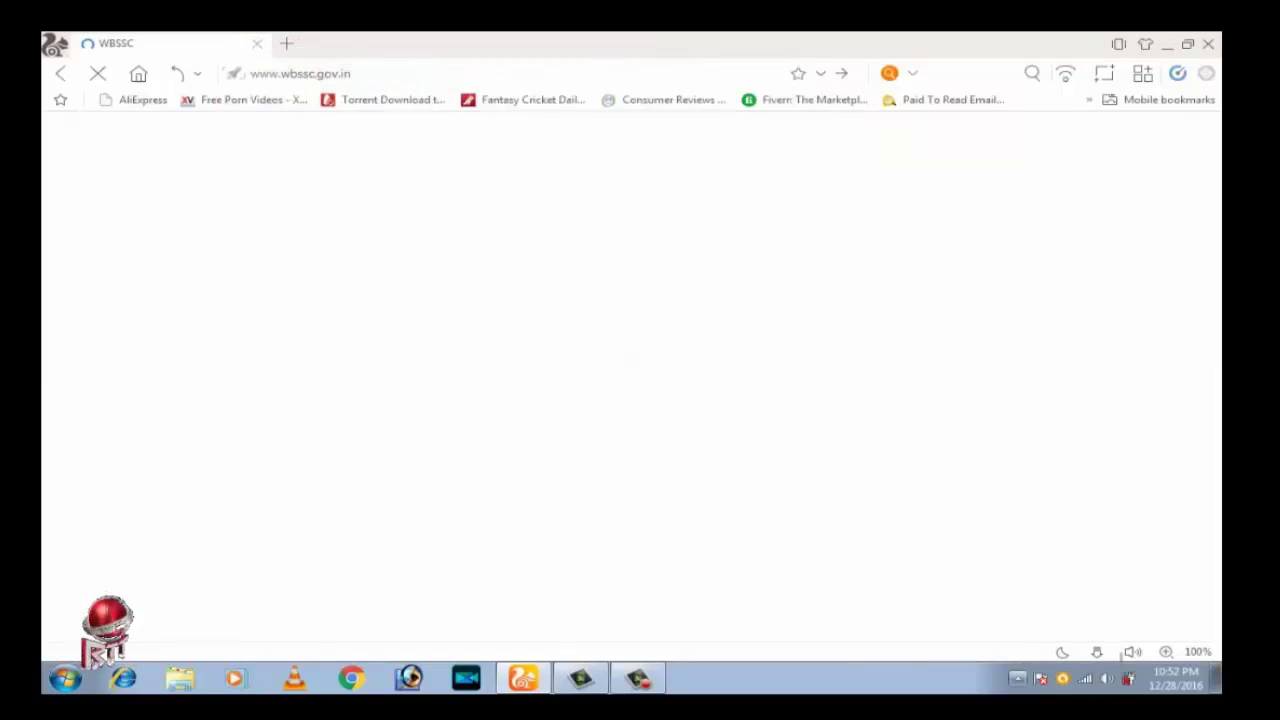
left_click(1017, 678)
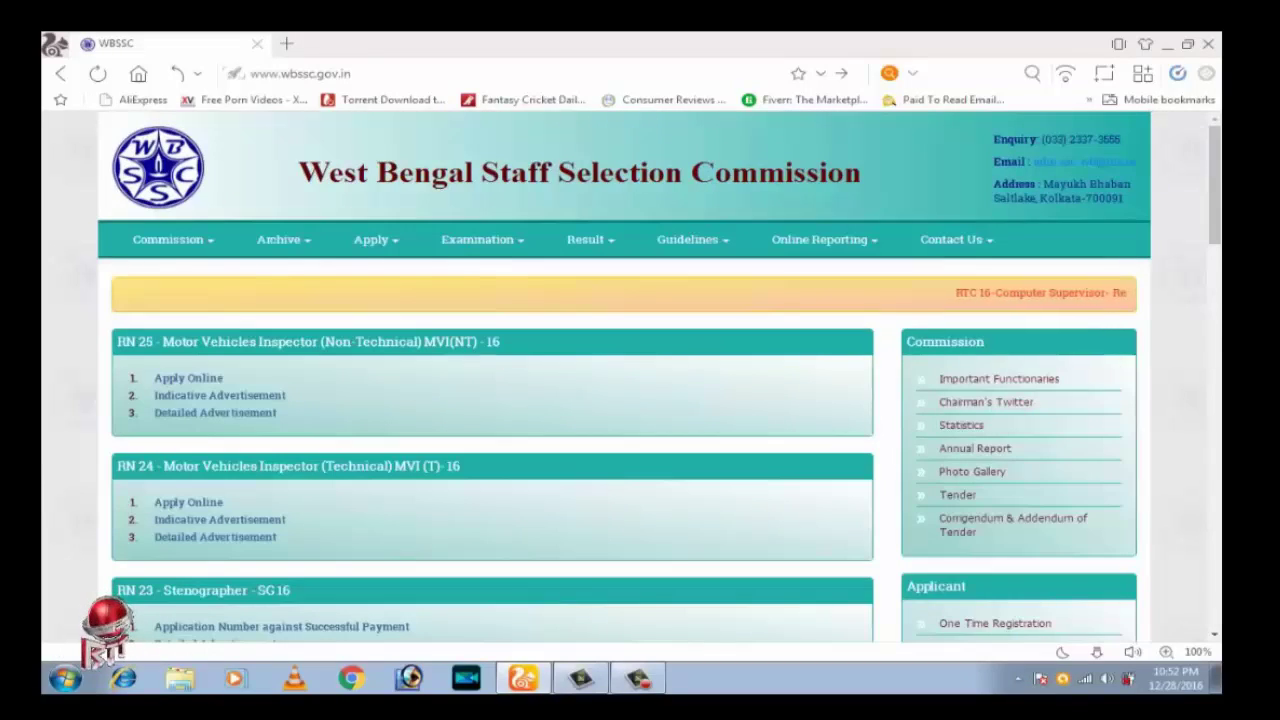
Highlight the commission's banner heading and scroll the homepage to find the Motor Vehicles Inspector notice
left_click_drag(298, 172, 870, 172)
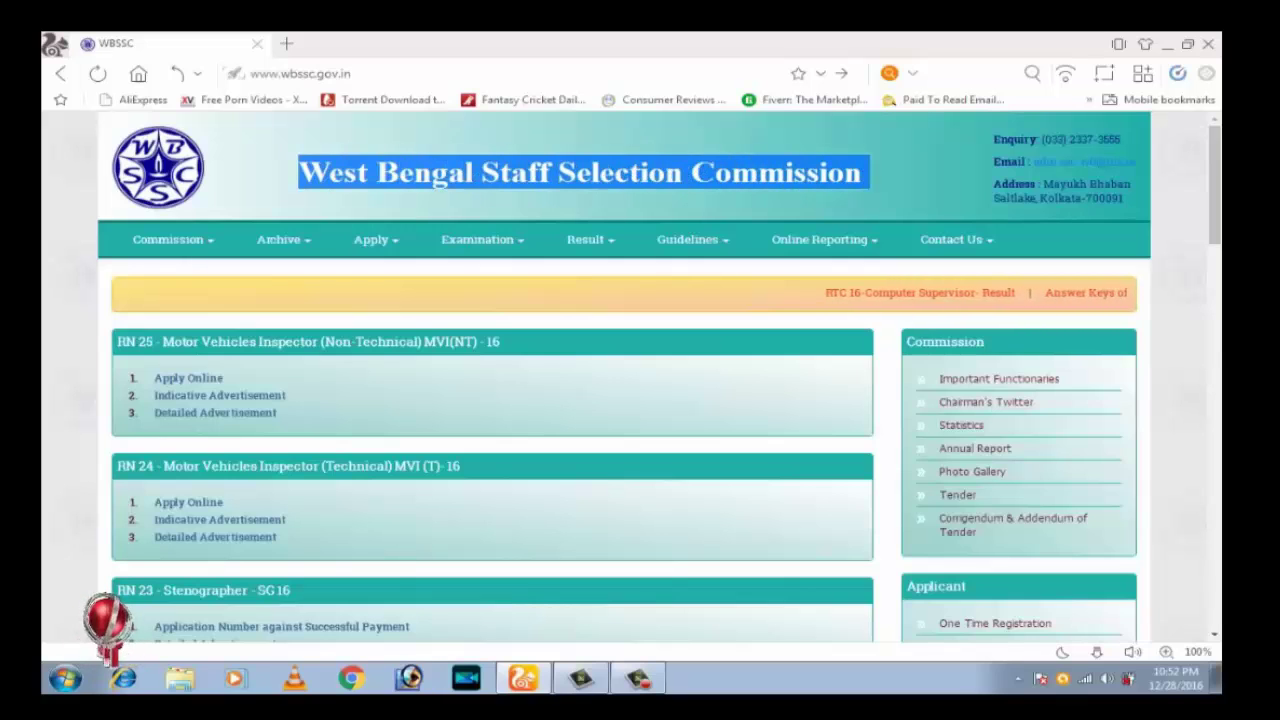
left_click(870, 172)
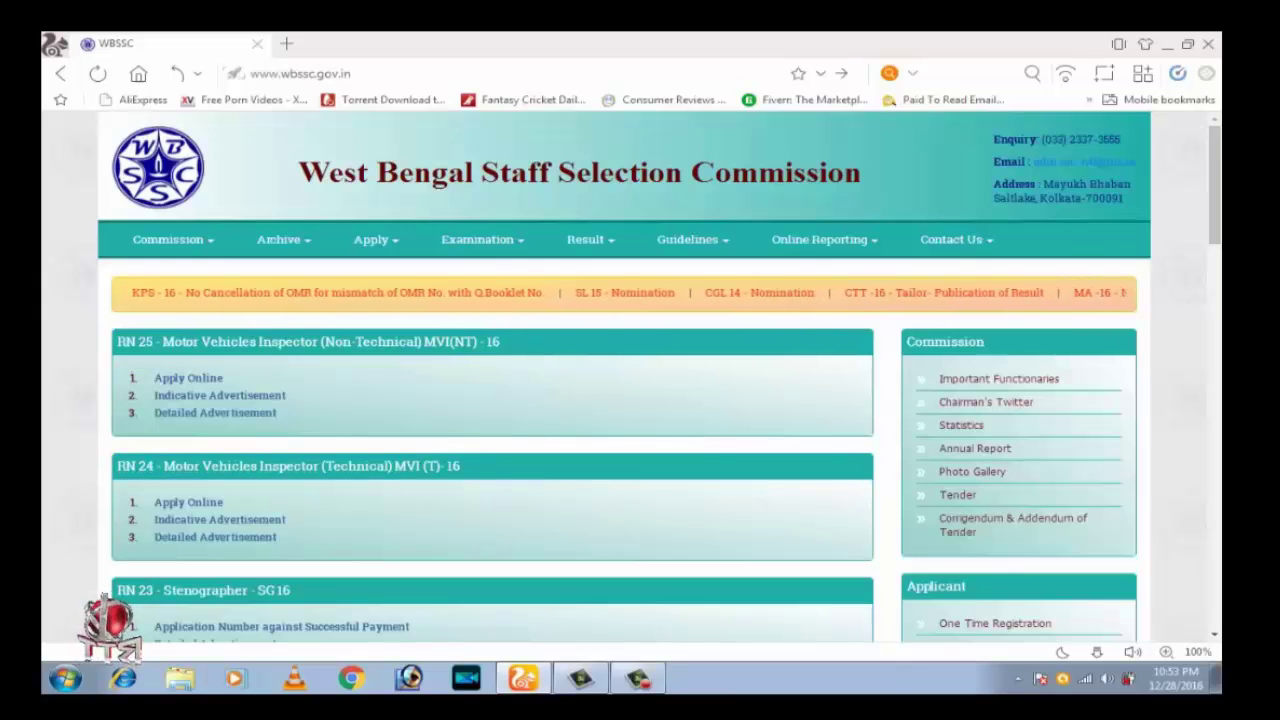
scroll(490, 380, "down", 3)
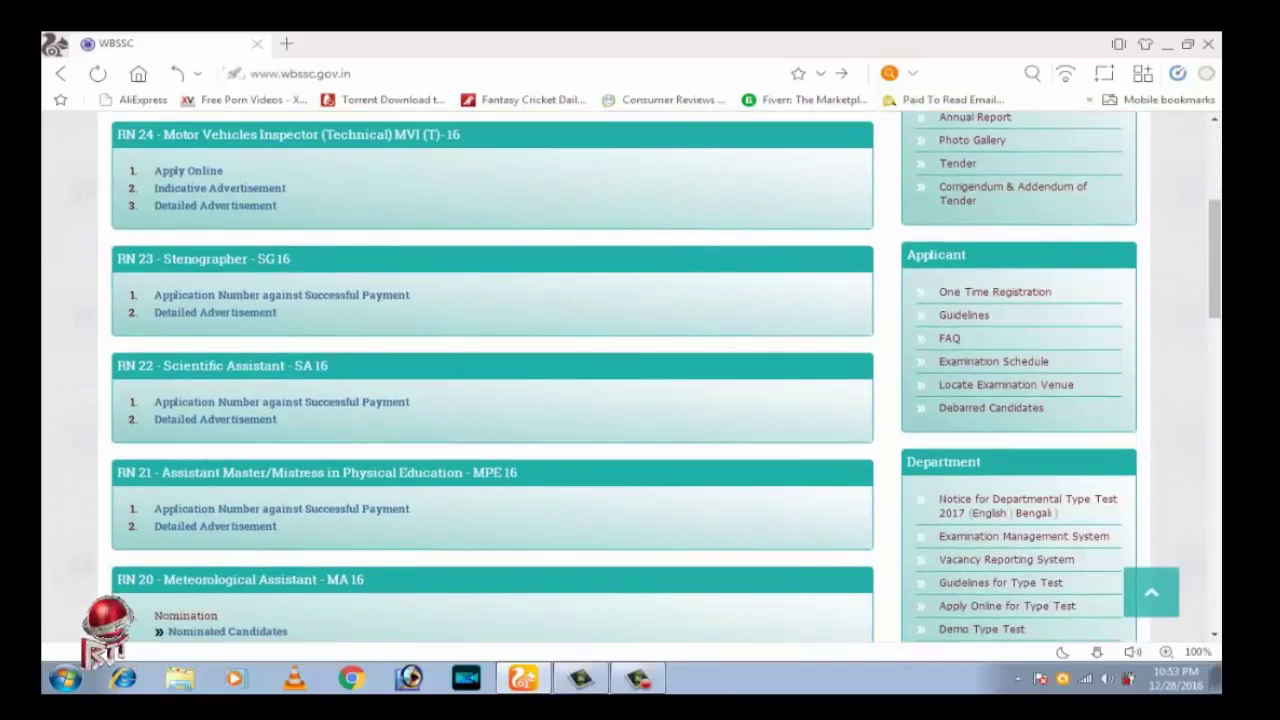
scroll(190, 300, "up", 2)
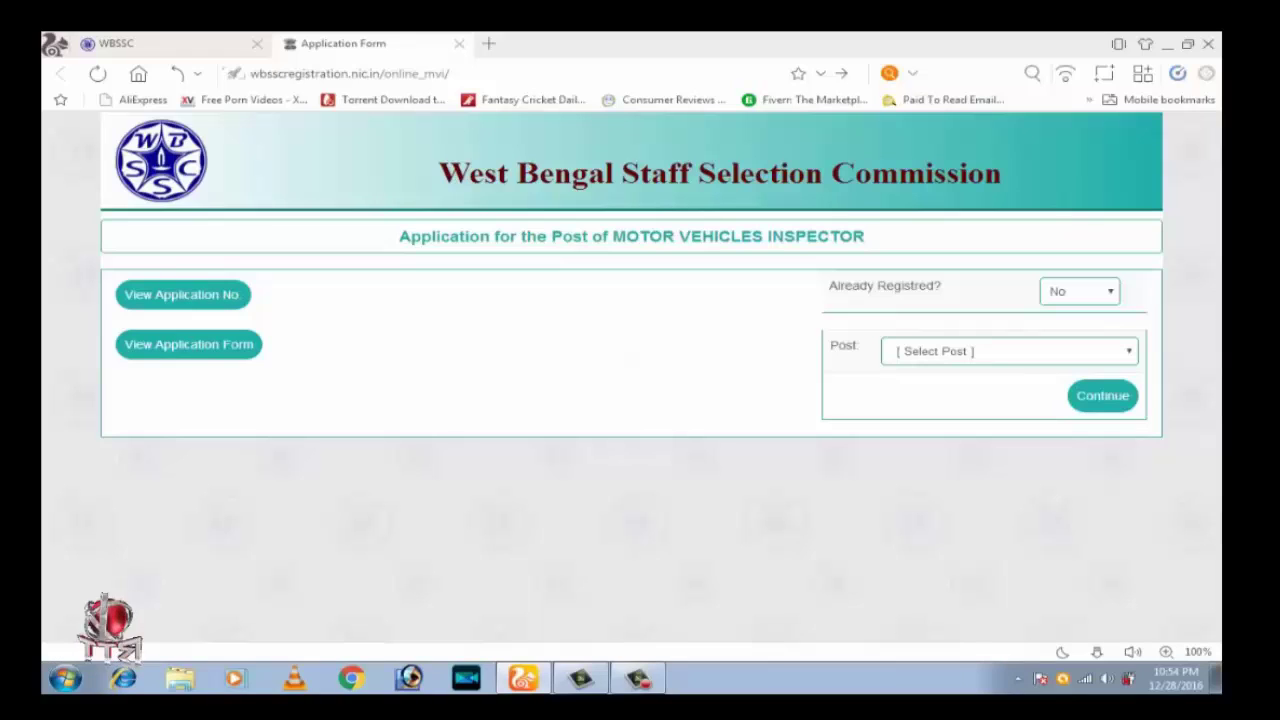
Pick MOTOR VEHICLES INSPECTOR from the Post dropdown and continue to the form
left_click(1009, 351)
left_click(985, 382)
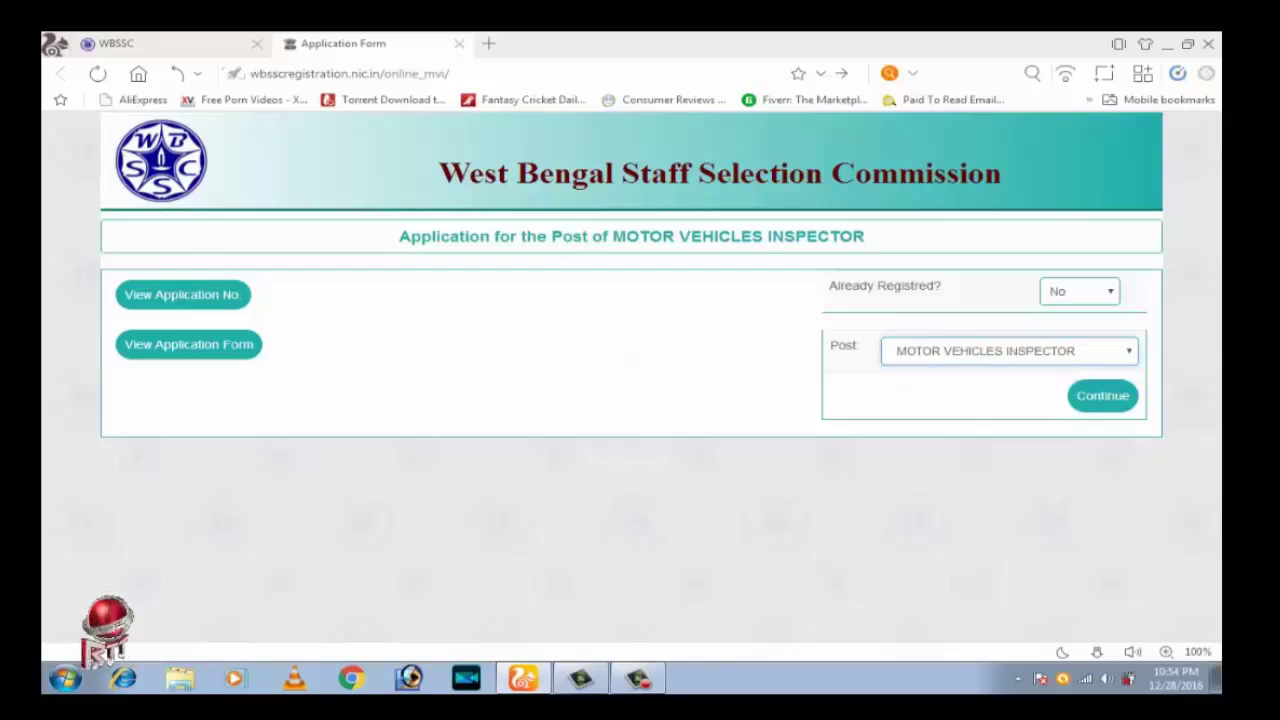
left_click(1102, 395)
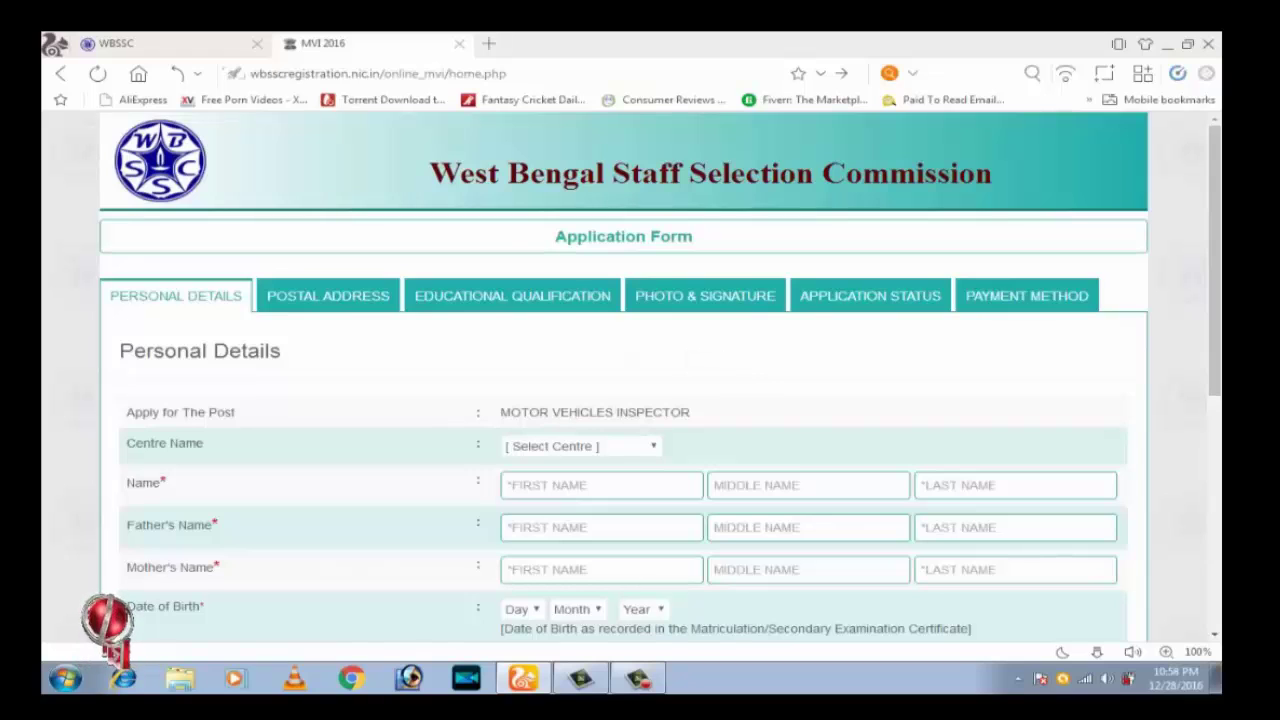
Choose Asansol (24) as the examination centre
left_click(580, 446)
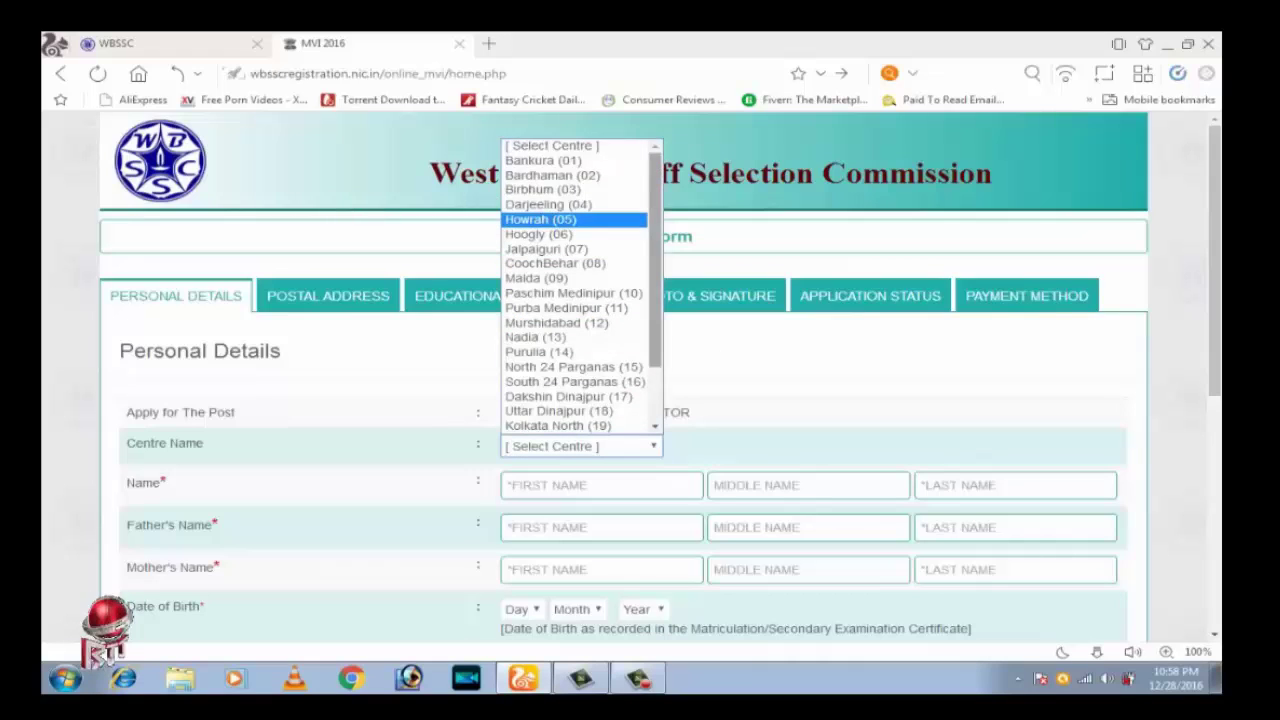
scroll(580, 280, "down", 2)
key("Return")
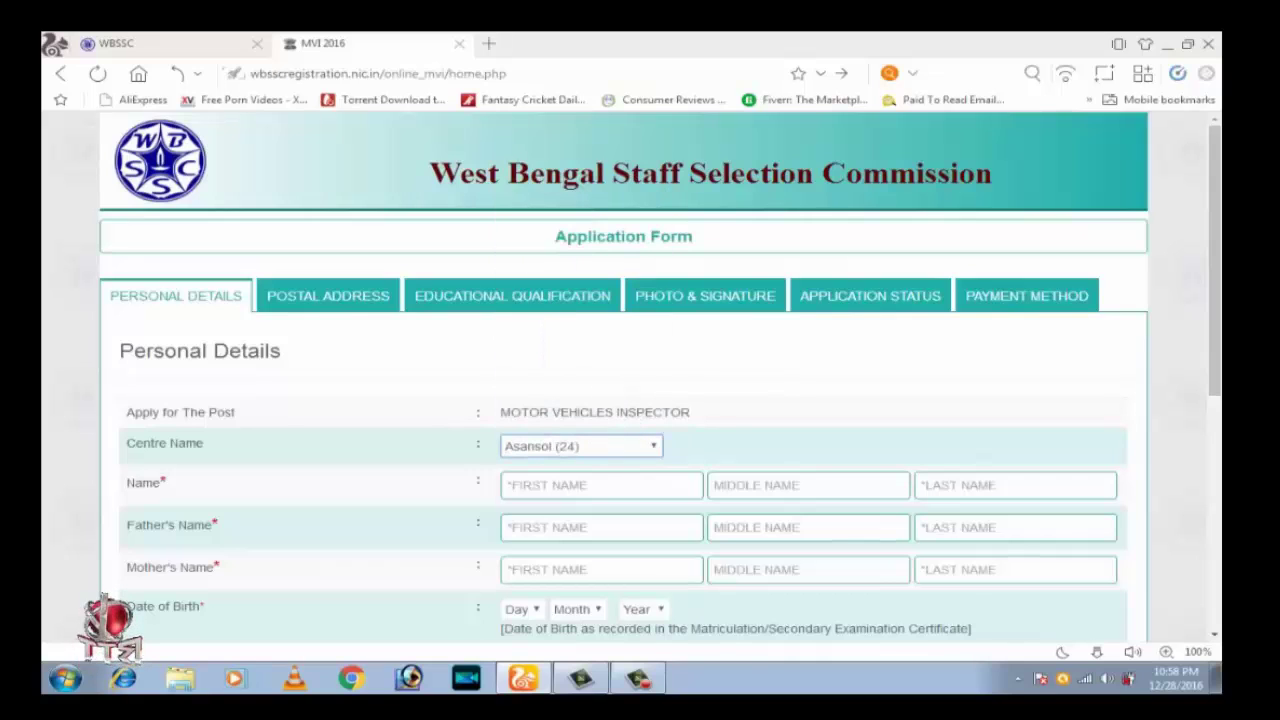
scroll(620, 390, "down", 3)
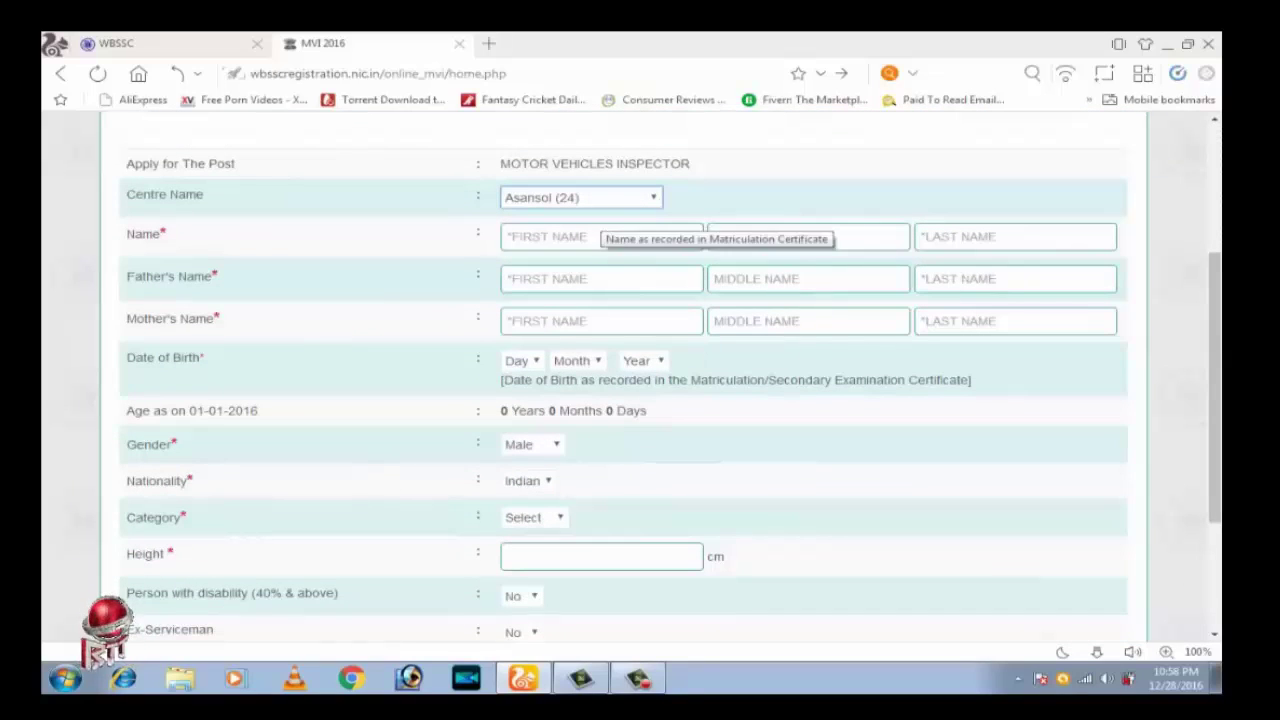
Enter the applicant's first and last name
left_click(600, 236)
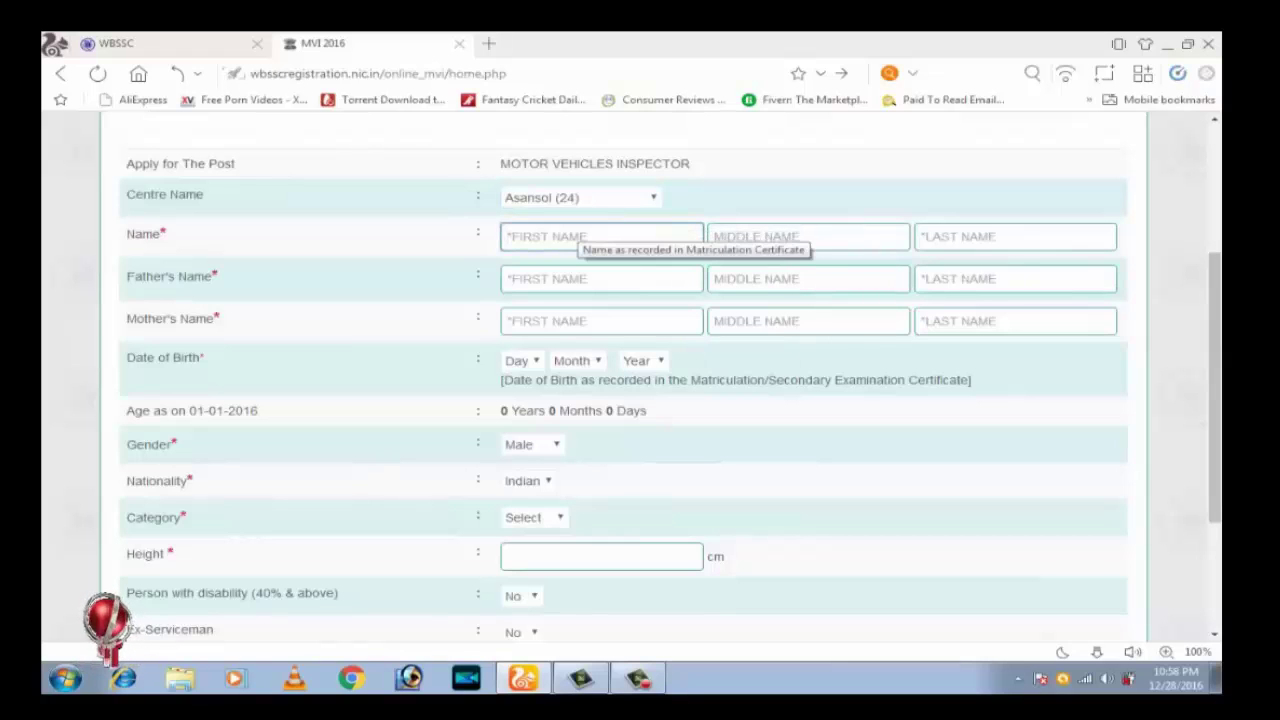
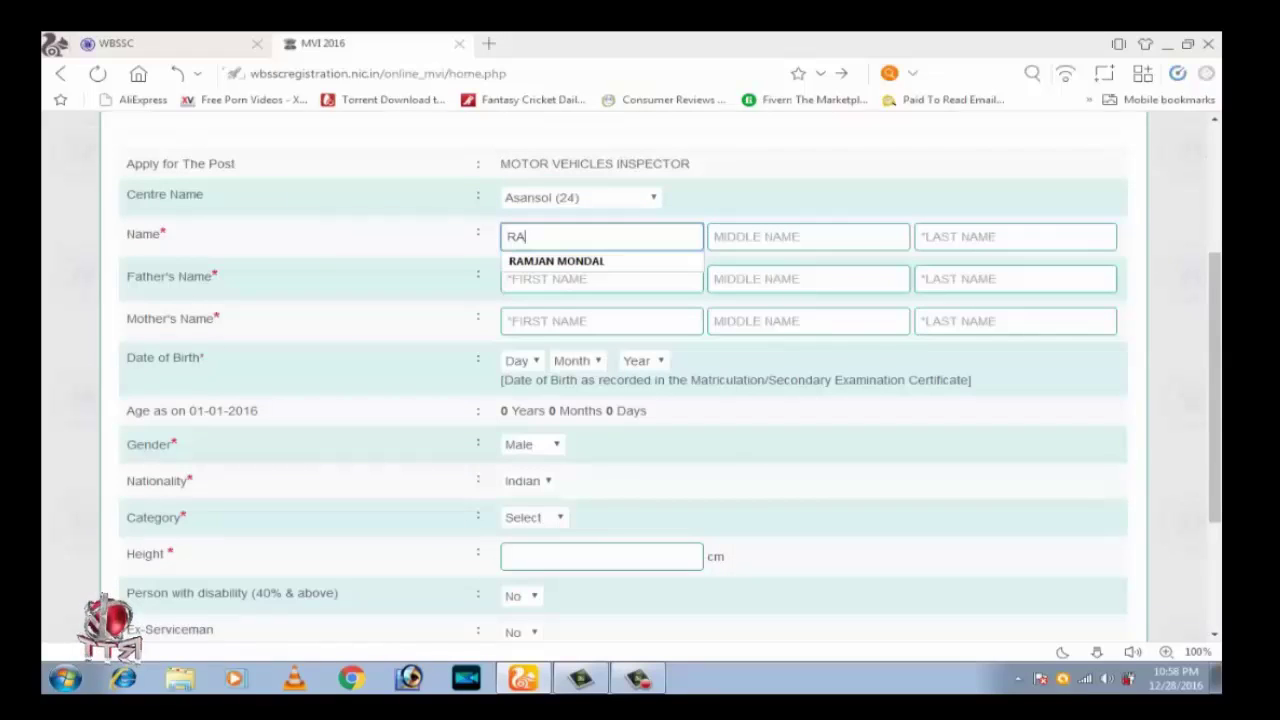
key("Tab")
key("Tab")
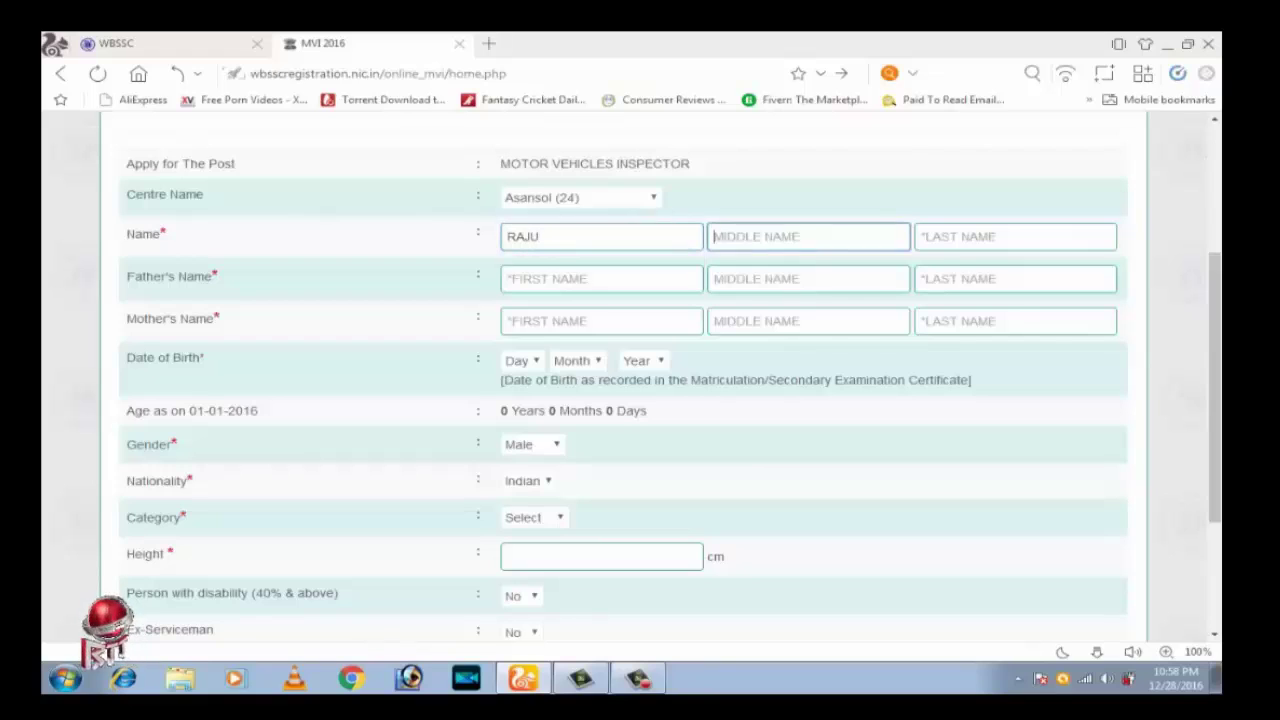
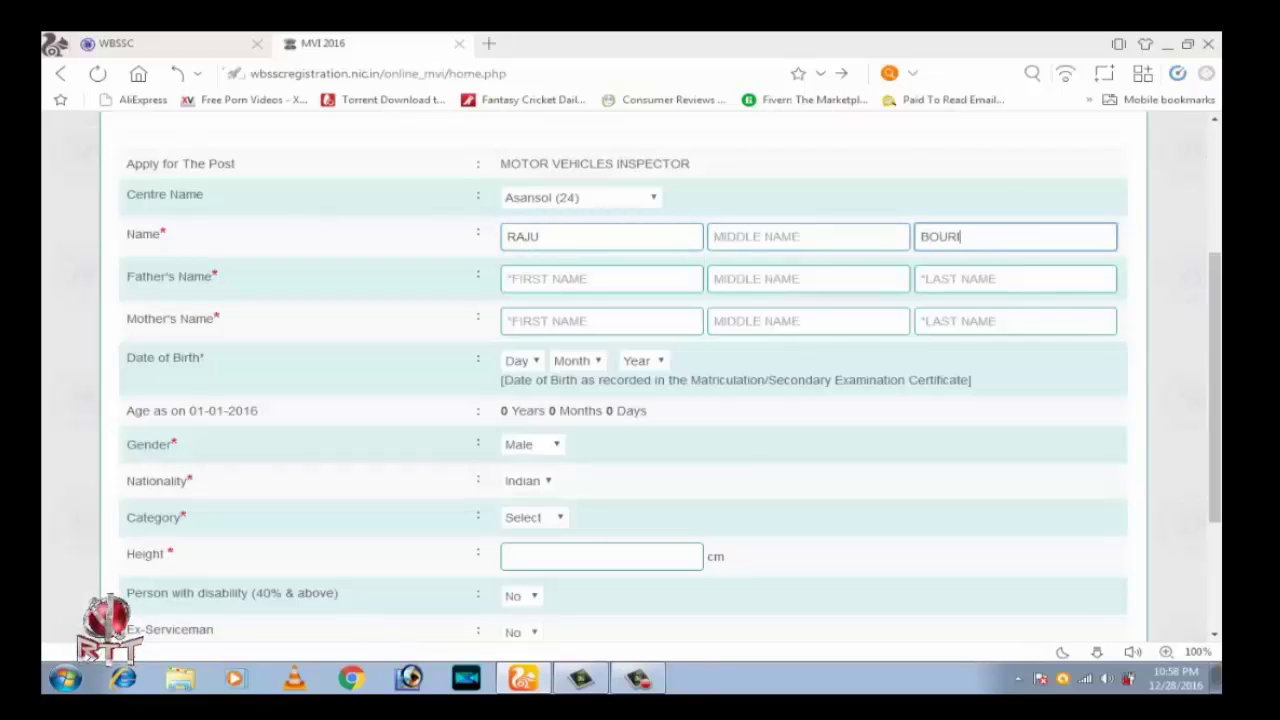
Enter the father's and mother's first and last names
key("Tab")
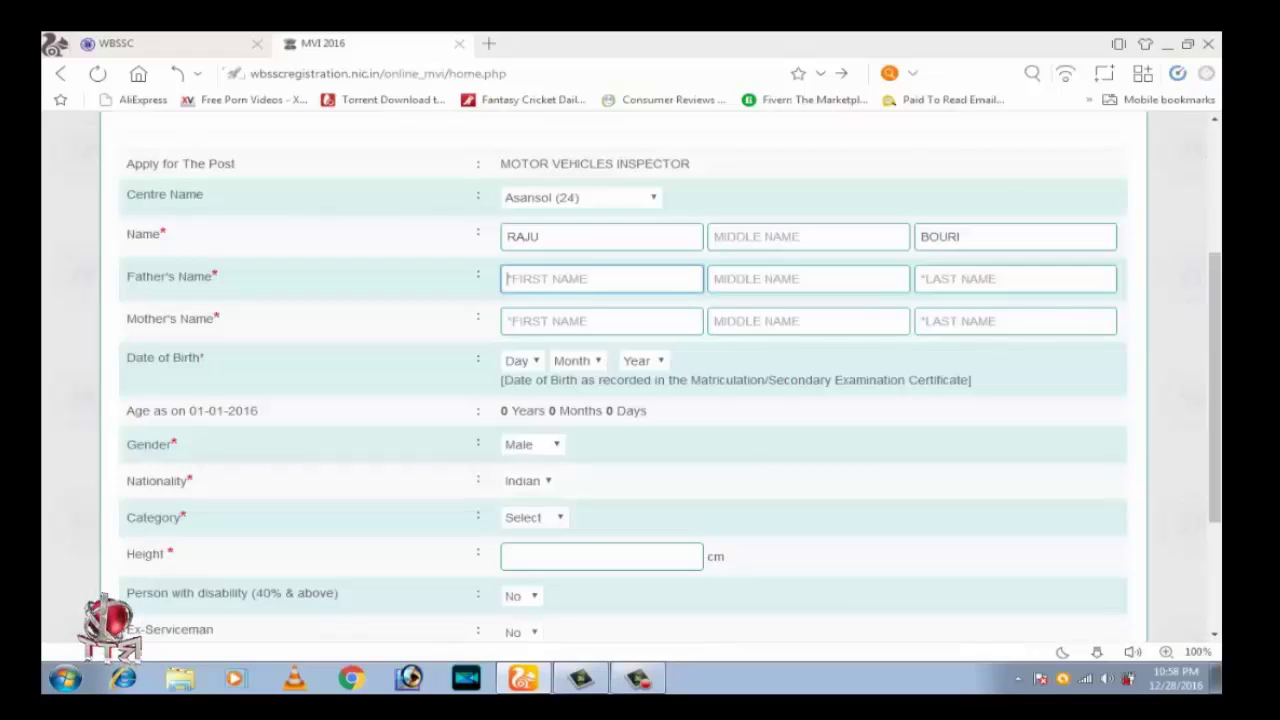
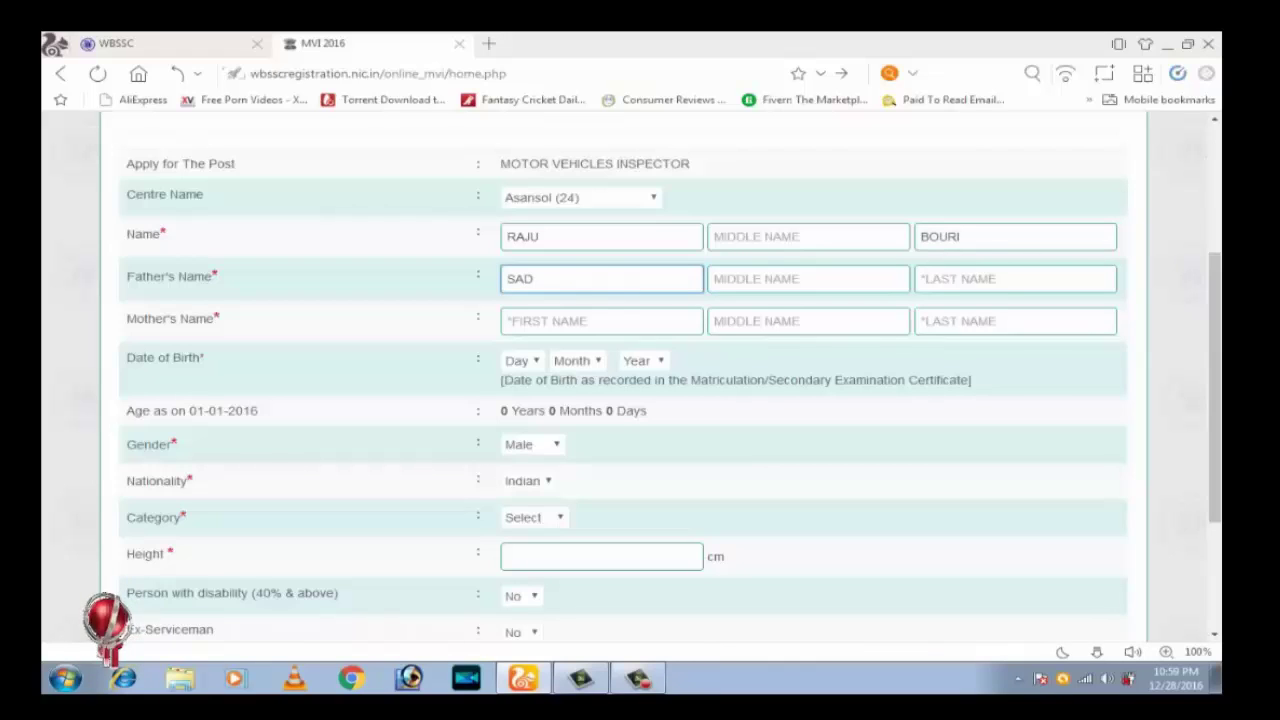
key("Tab")
key("Tab")
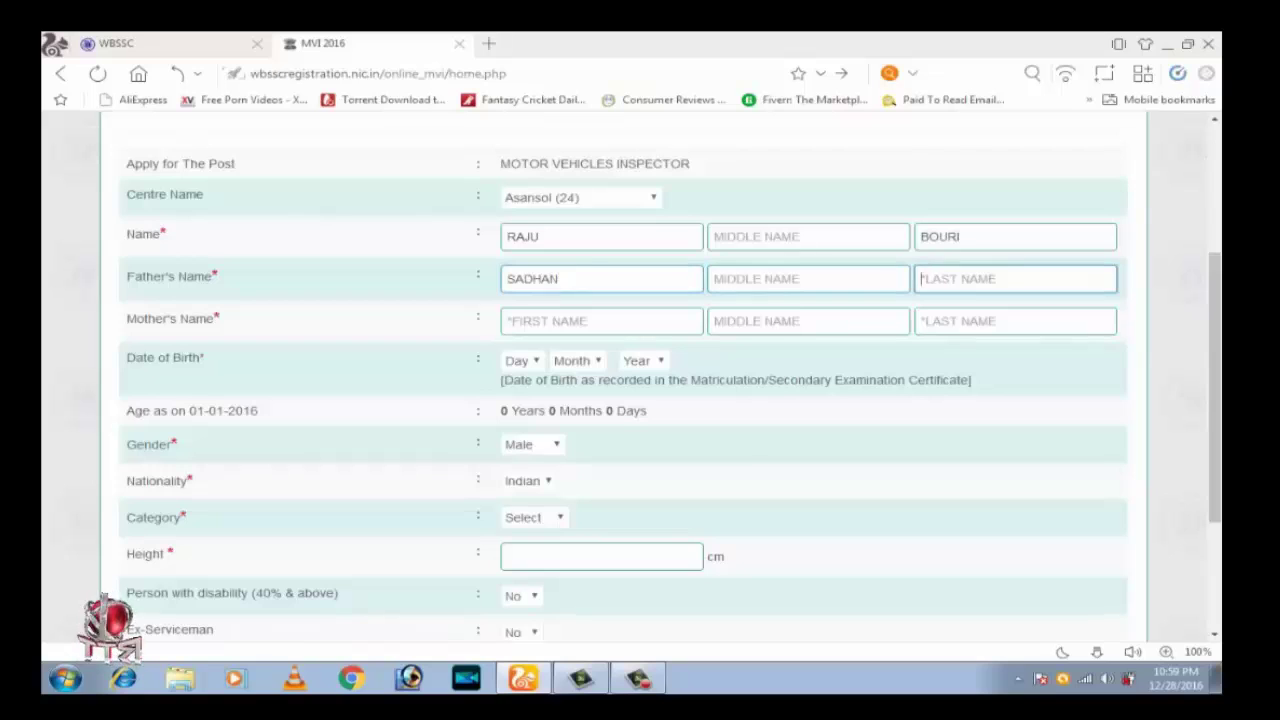
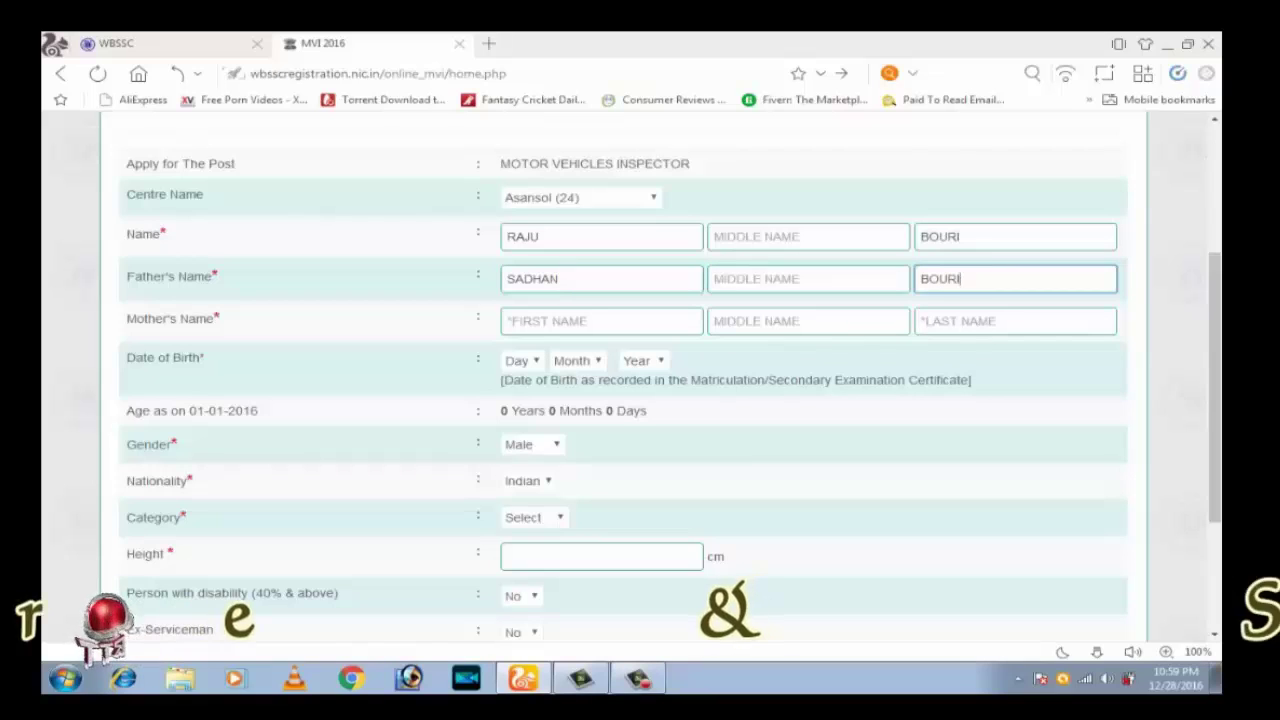
key("Tab")
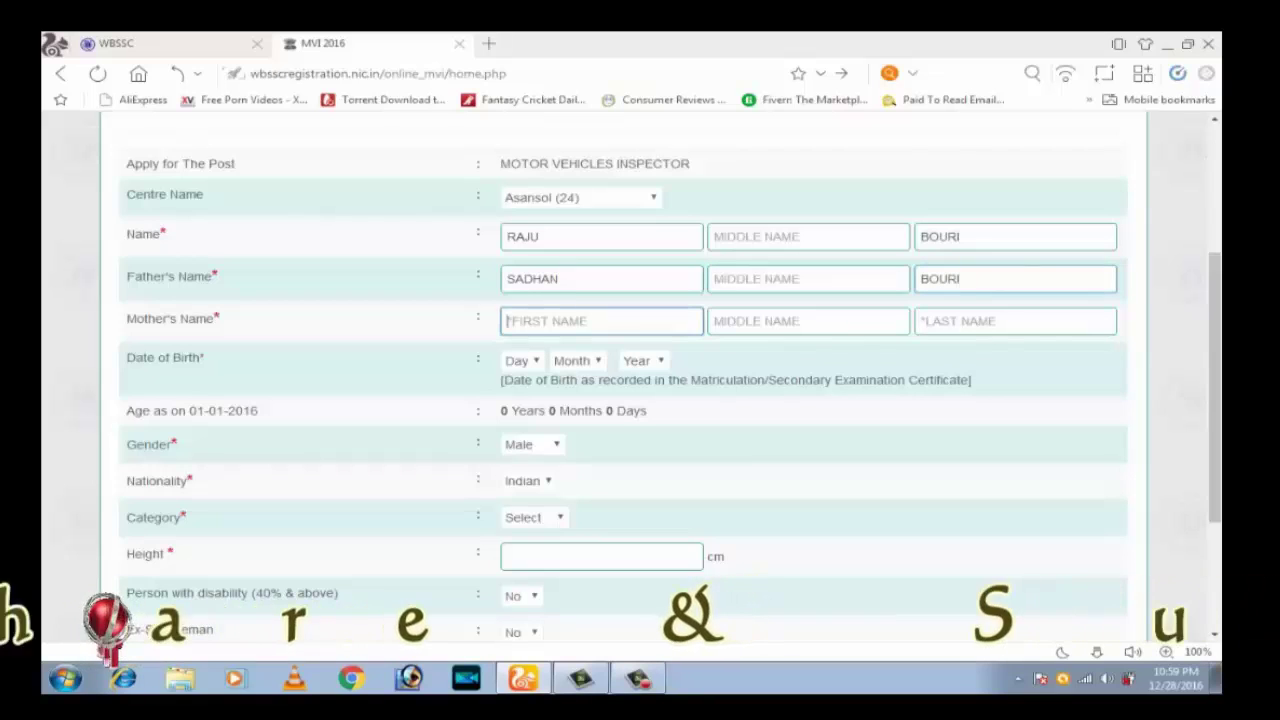
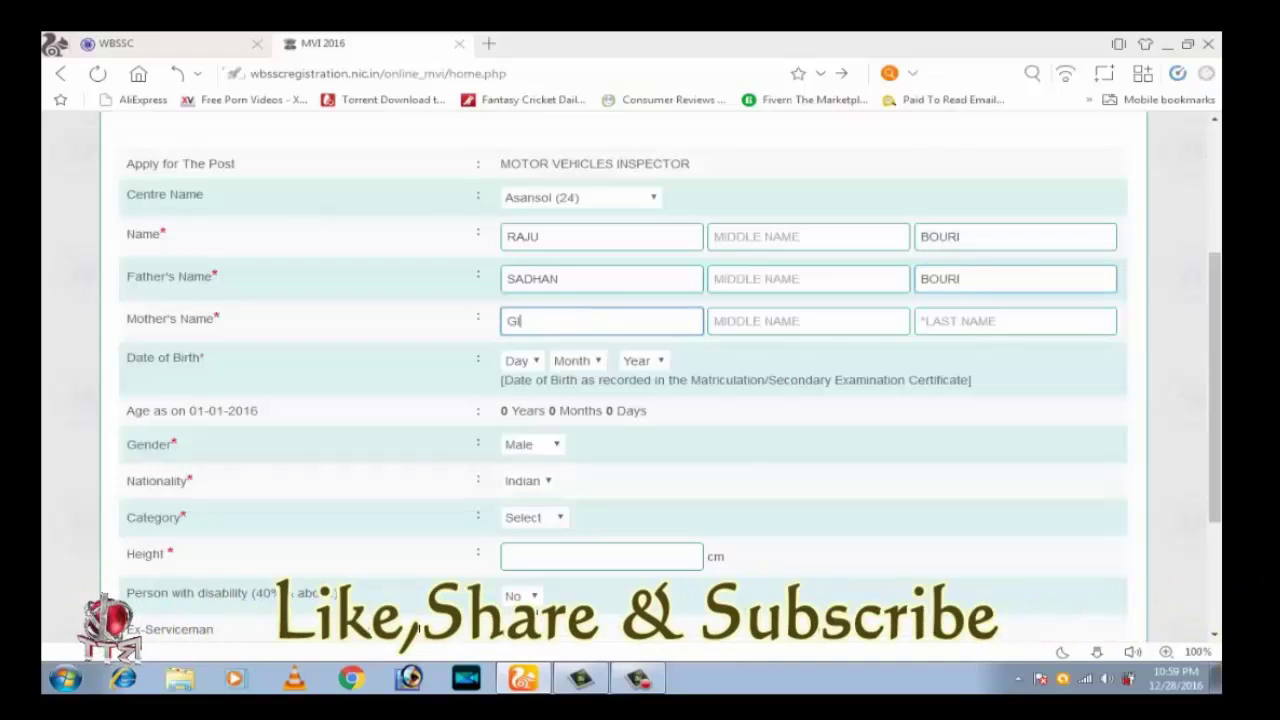
key("Tab")
key("Tab")
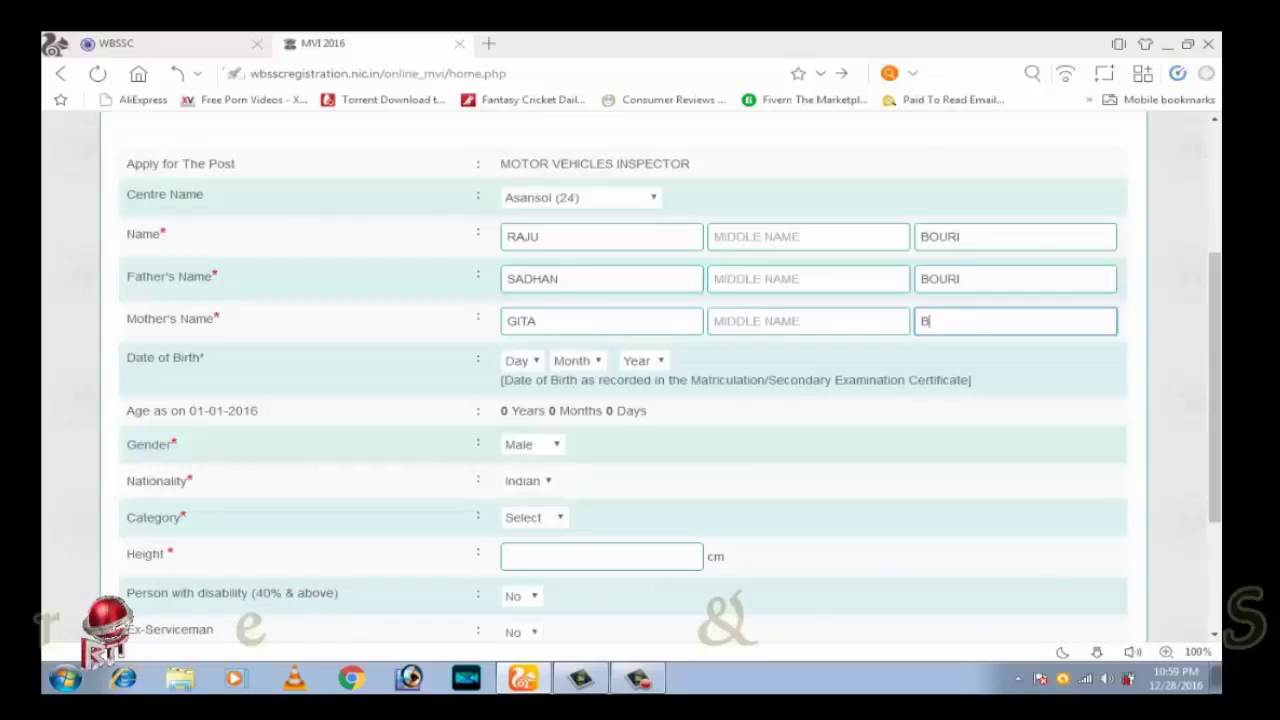
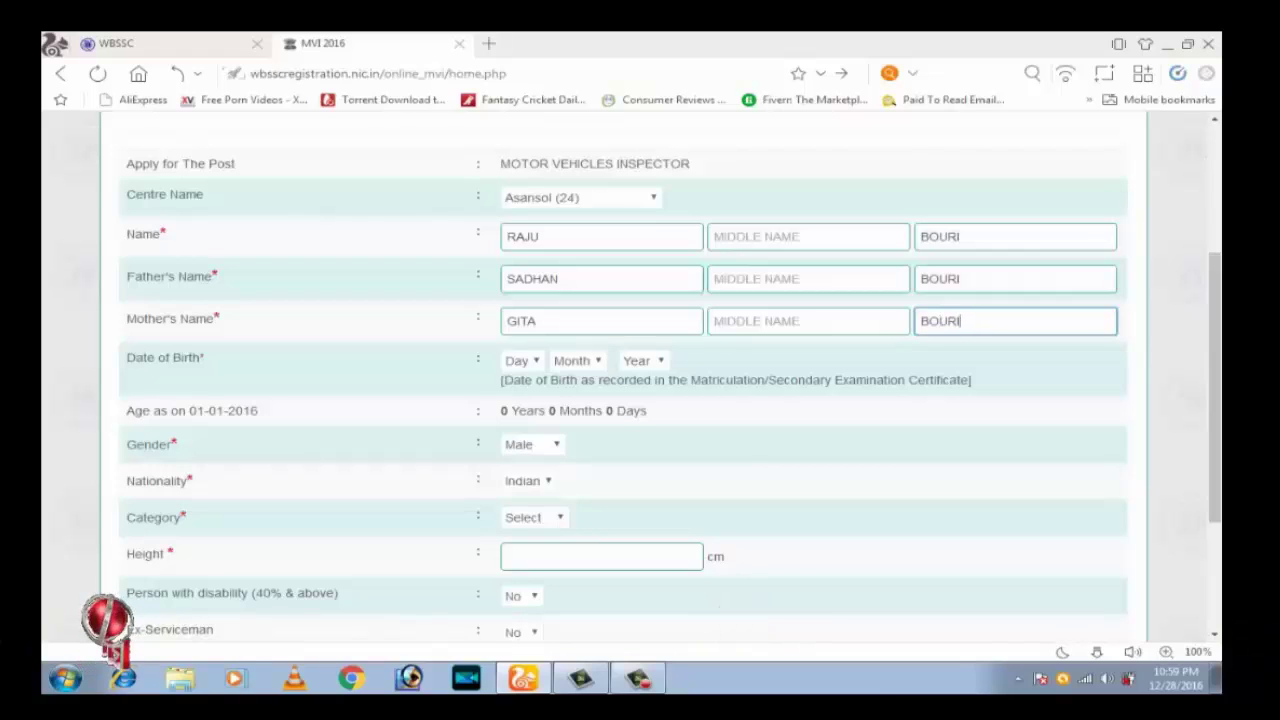
key("Tab")
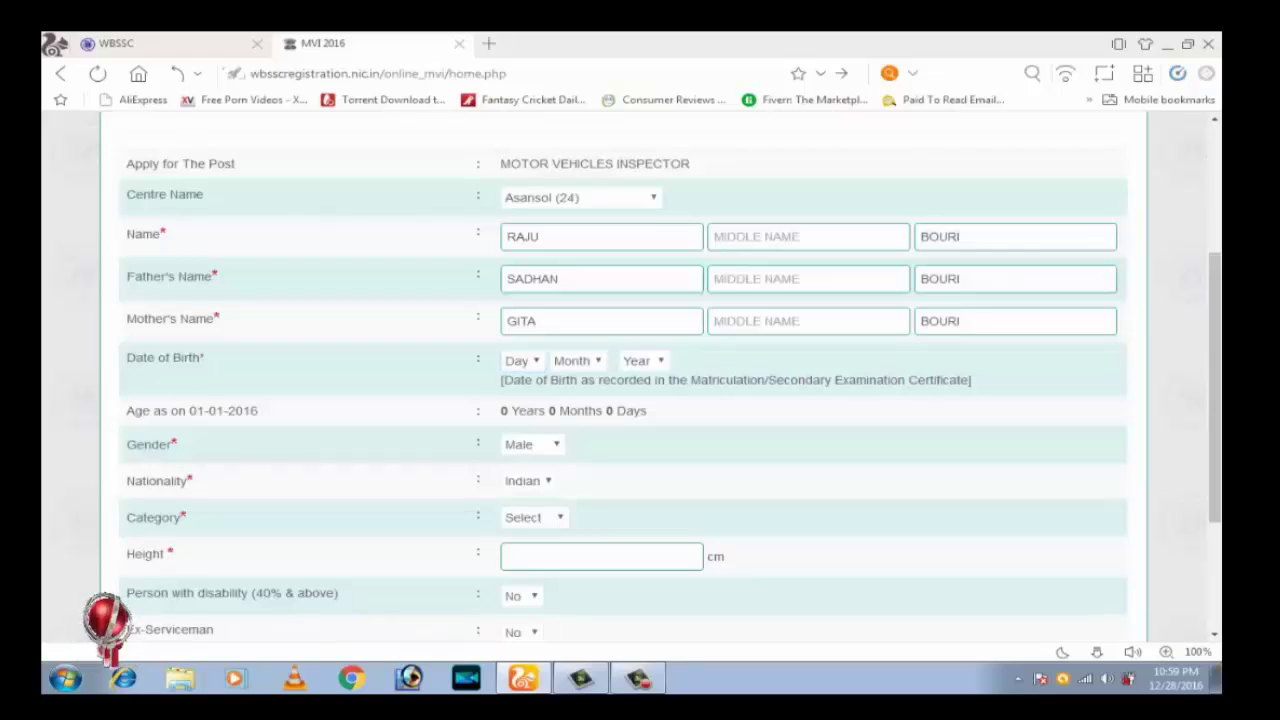
Set the date of birth day to 01 and month to Jan
left_click_drag(127, 357, 205, 357)
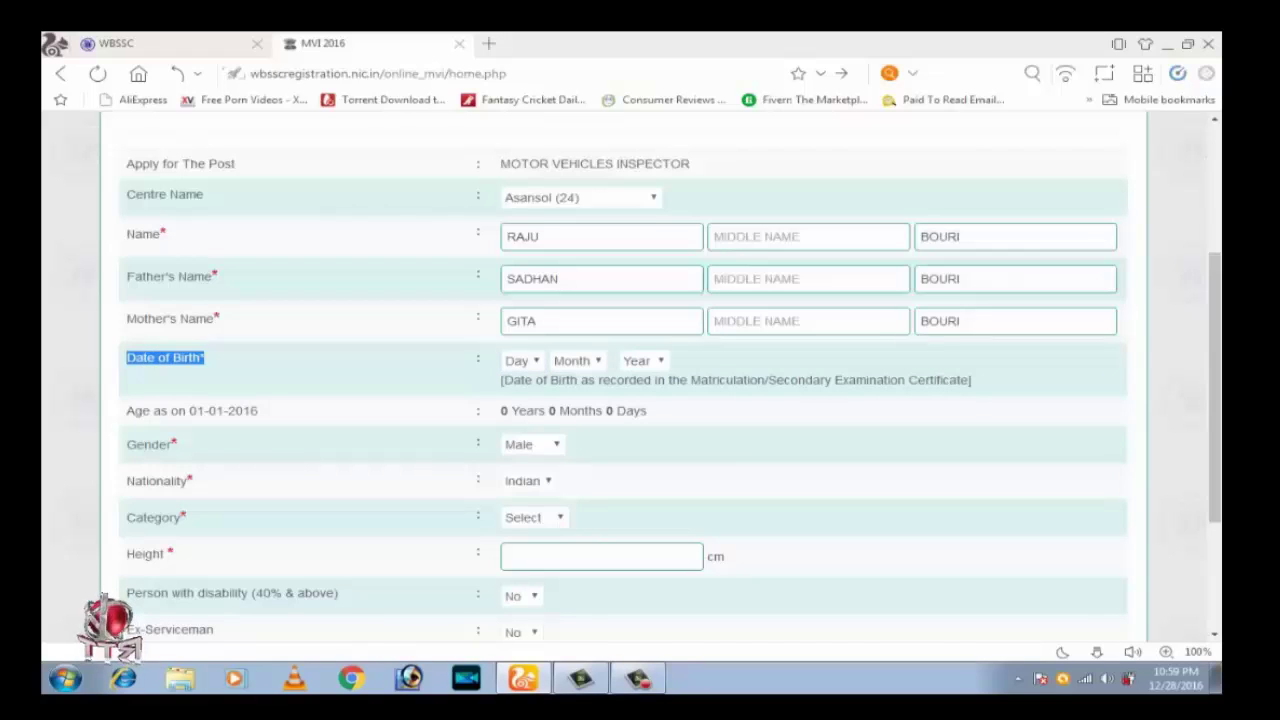
left_click(521, 360)
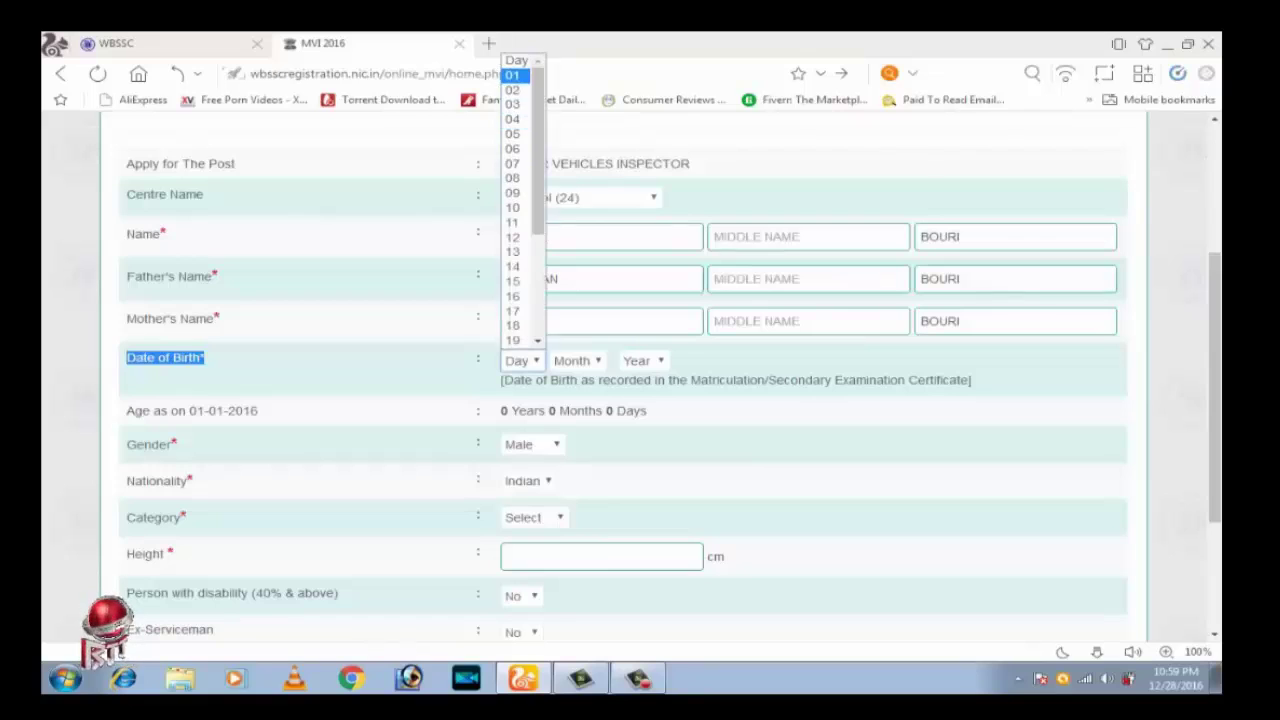
left_click(512, 75)
left_click(576, 360)
left_click(566, 389)
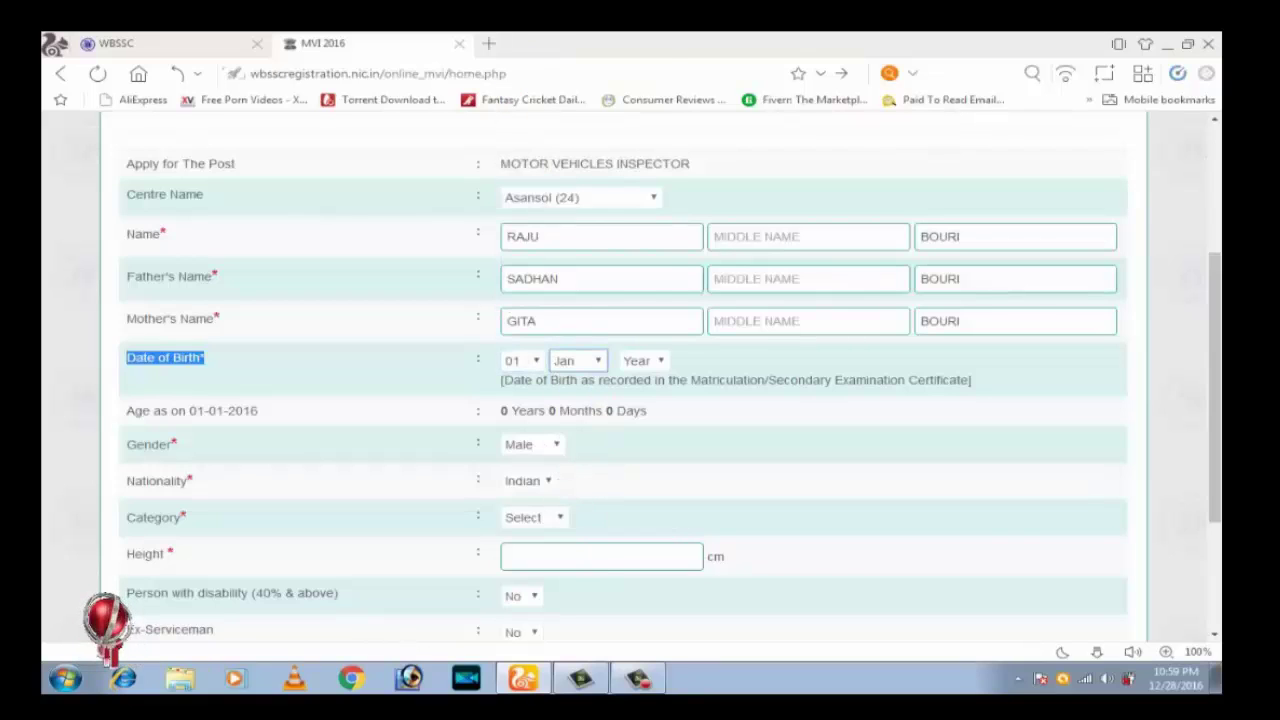
left_click(641, 360)
scroll(640, 200, "down", 5)
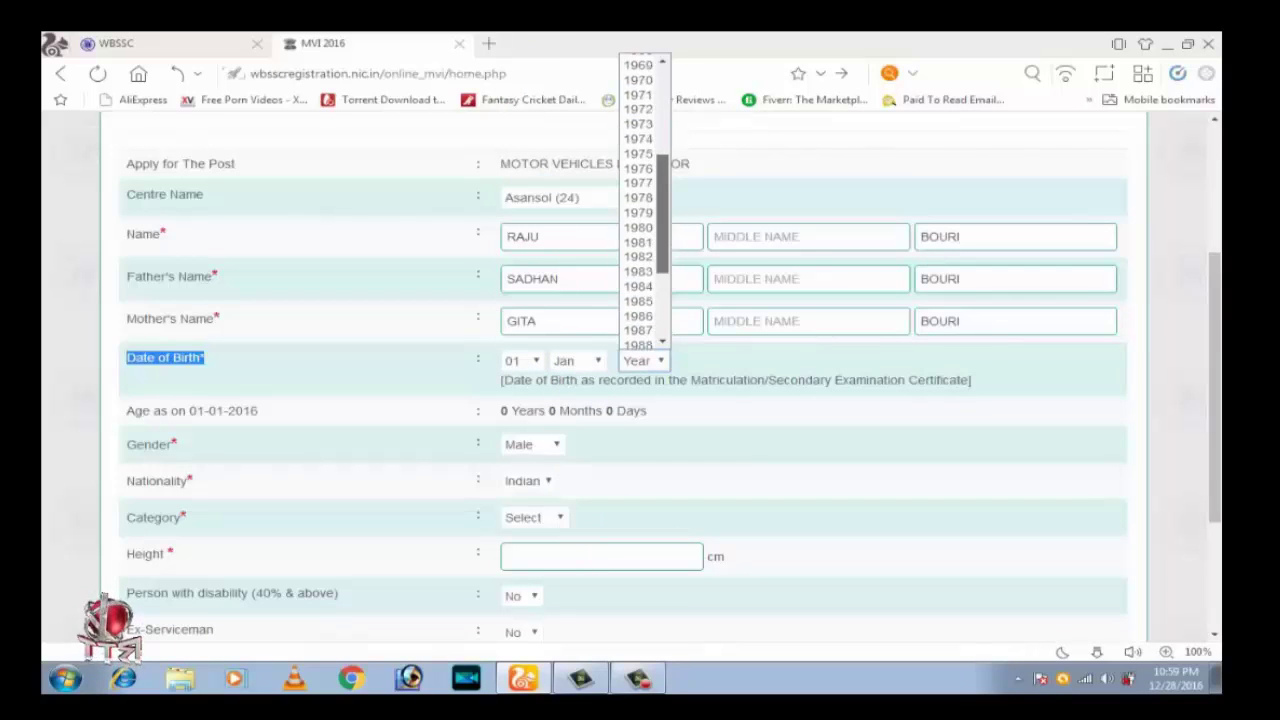
scroll(640, 200, "down", 3)
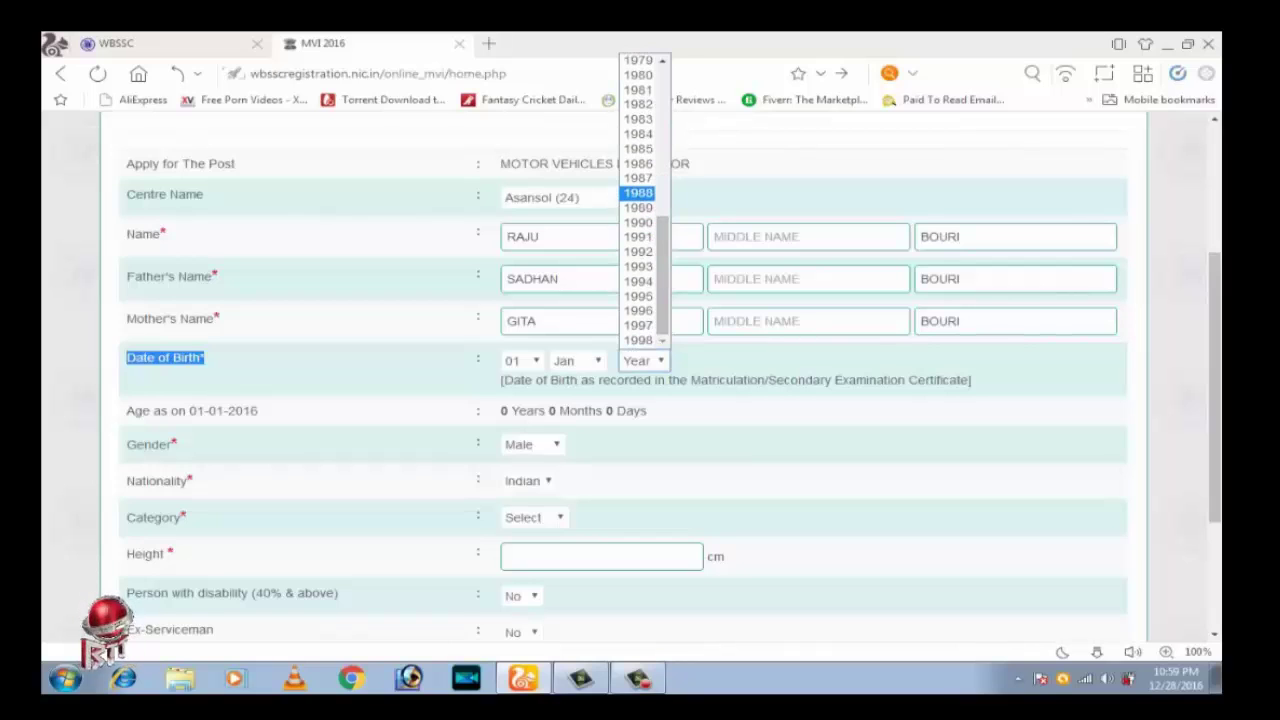
Set birth year 1988 and category SC with the certificate issued from West Bengal
left_click(638, 192)
scroll(640, 380, "down", 2)
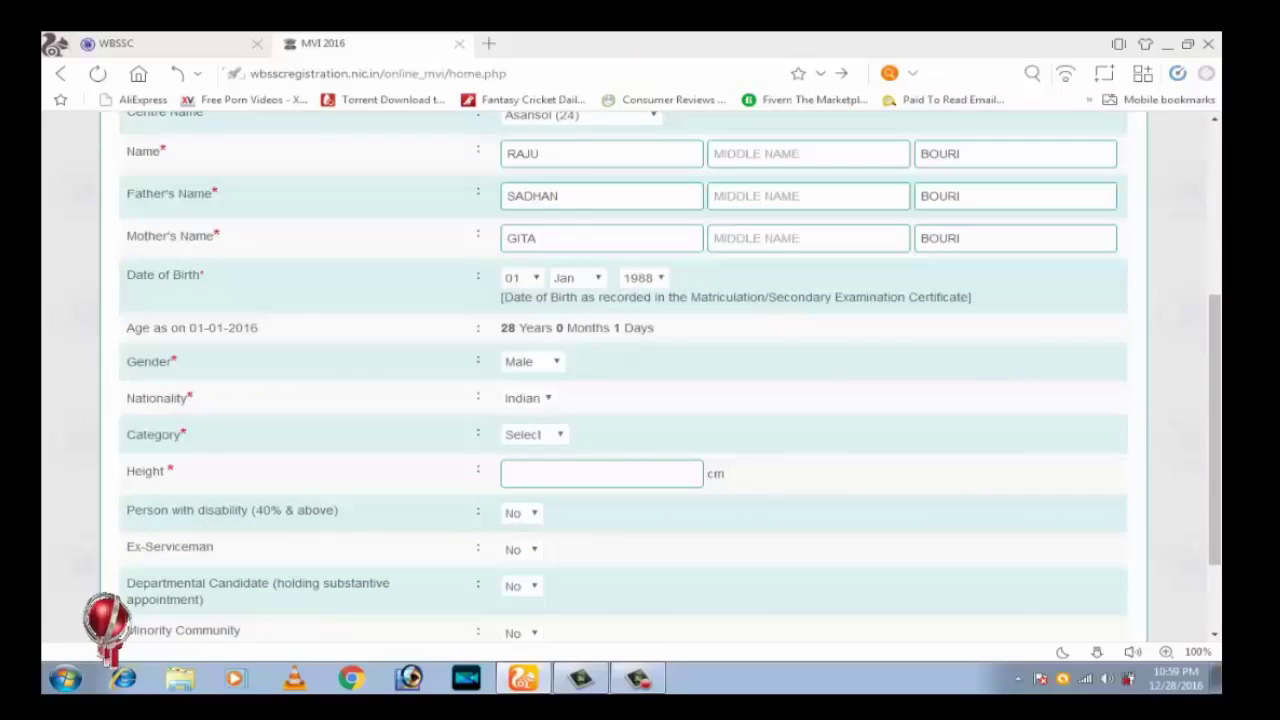
scroll(640, 380, "down", 2)
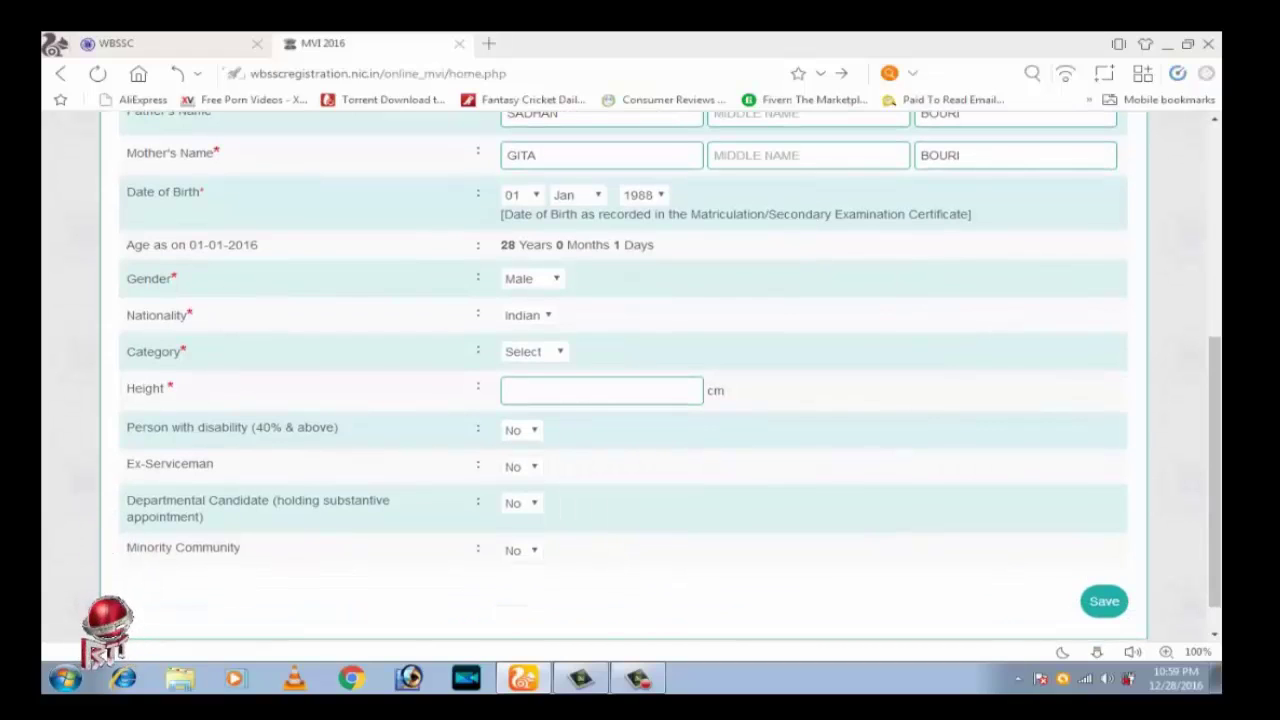
left_click(534, 351)
left_click(520, 383)
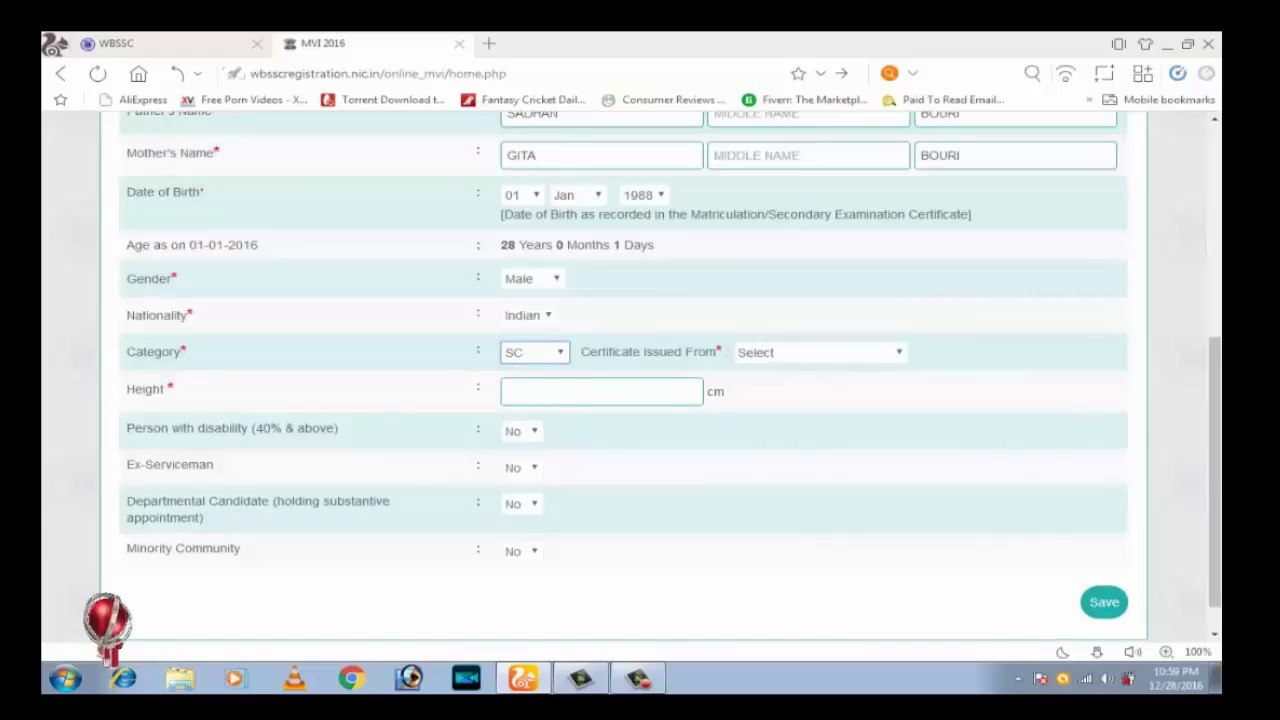
left_click(818, 352)
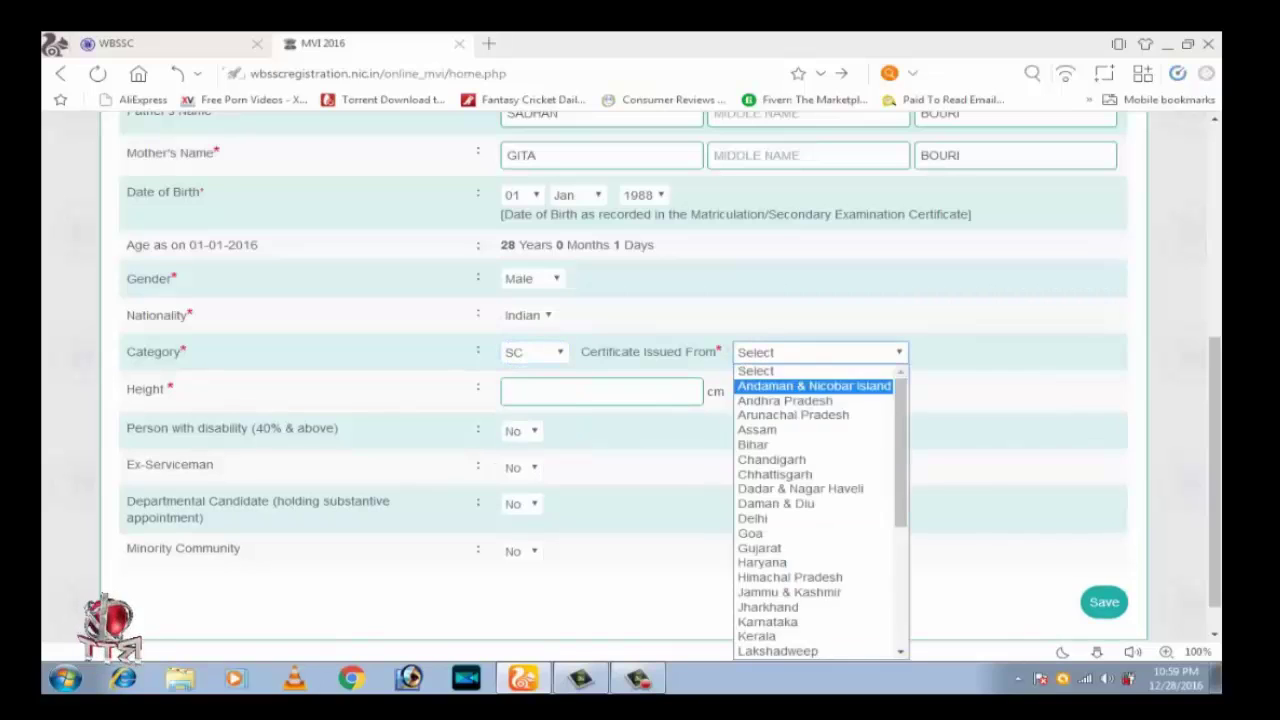
scroll(815, 510, "down", 5)
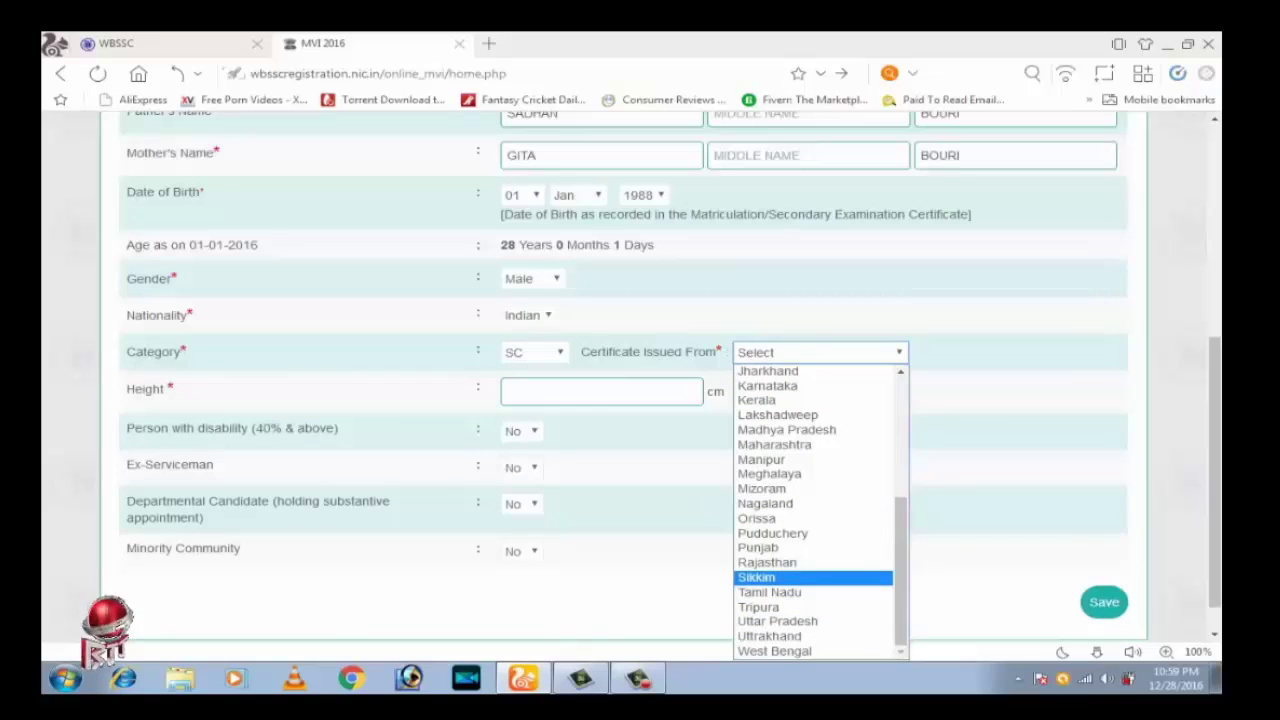
left_click(790, 651)
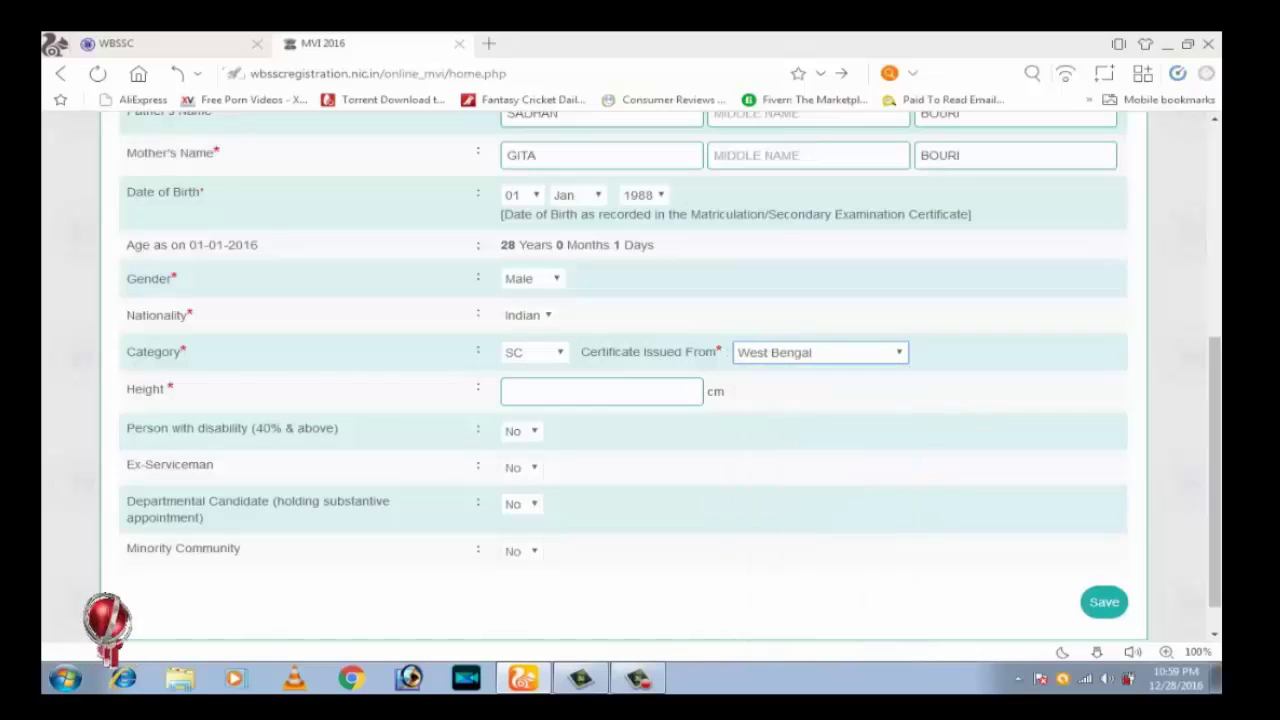
Enter height 170 cm and keep Minority Community set to No
left_click(600, 391)
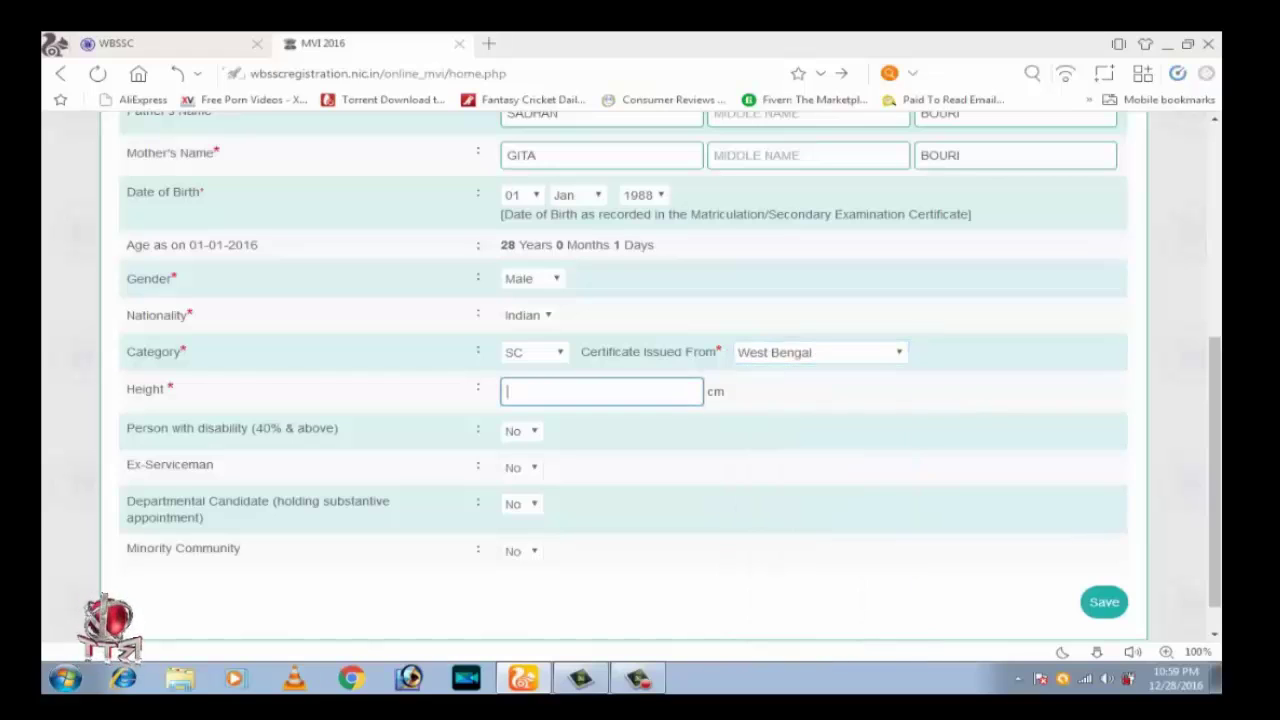
type("17")
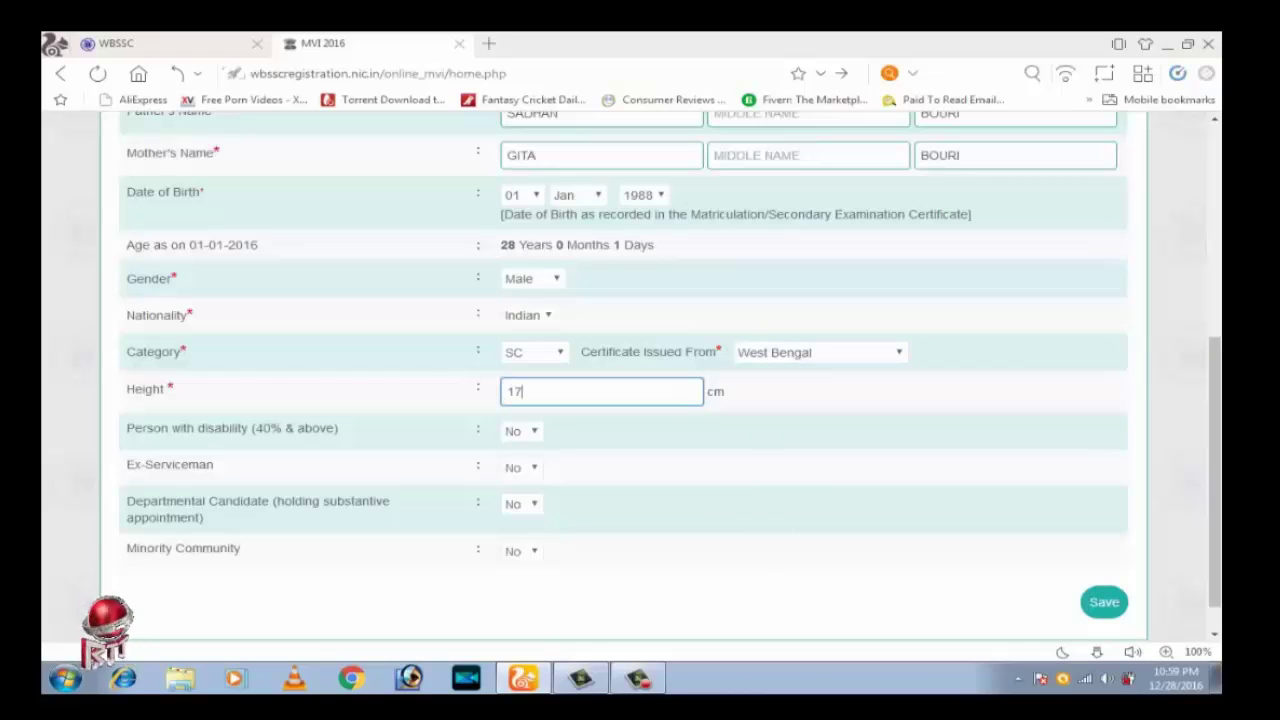
type("0")
scroll(571, 408, "down", 1)
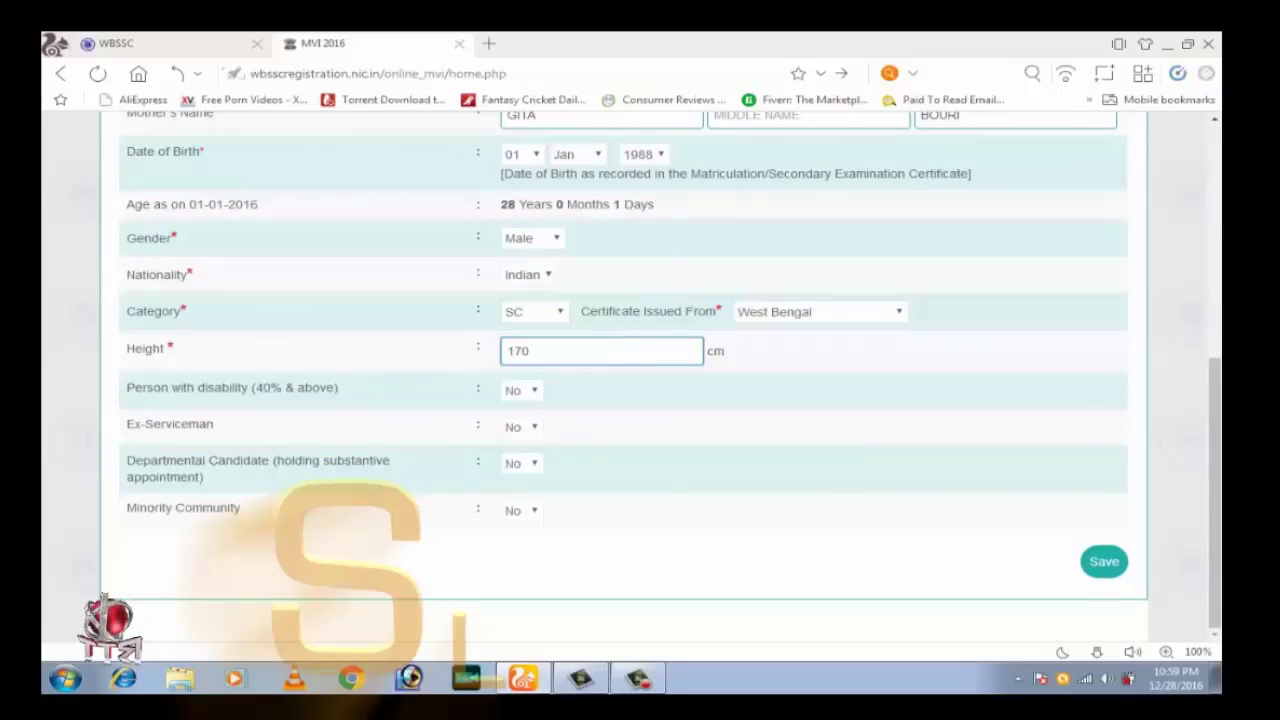
left_click_drag(126, 388, 338, 388)
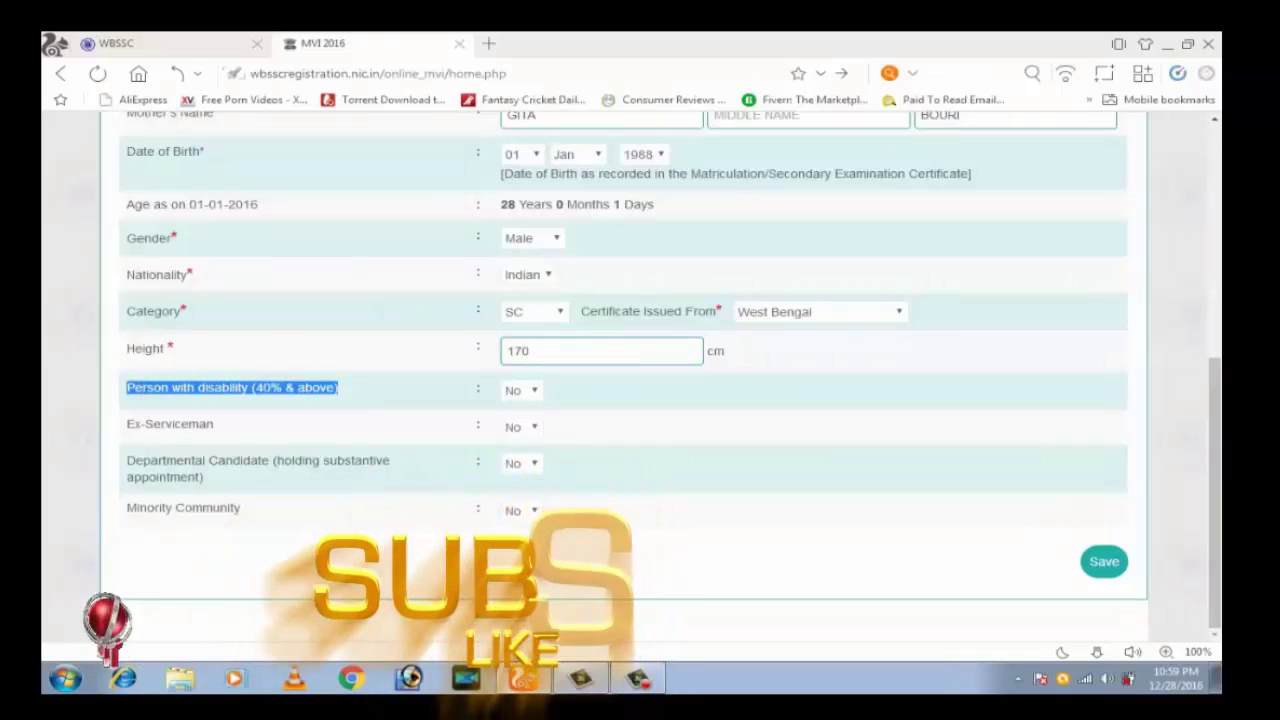
left_click_drag(126, 424, 213, 424)
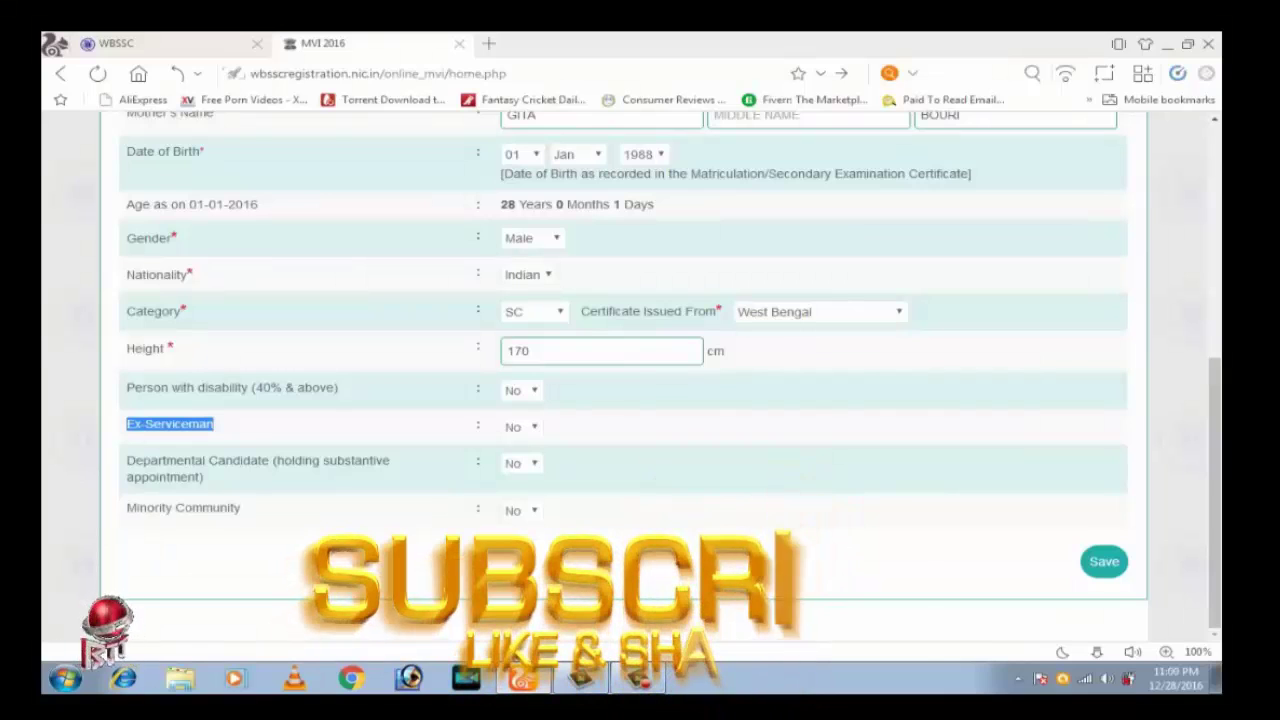
left_click_drag(126, 460, 204, 477)
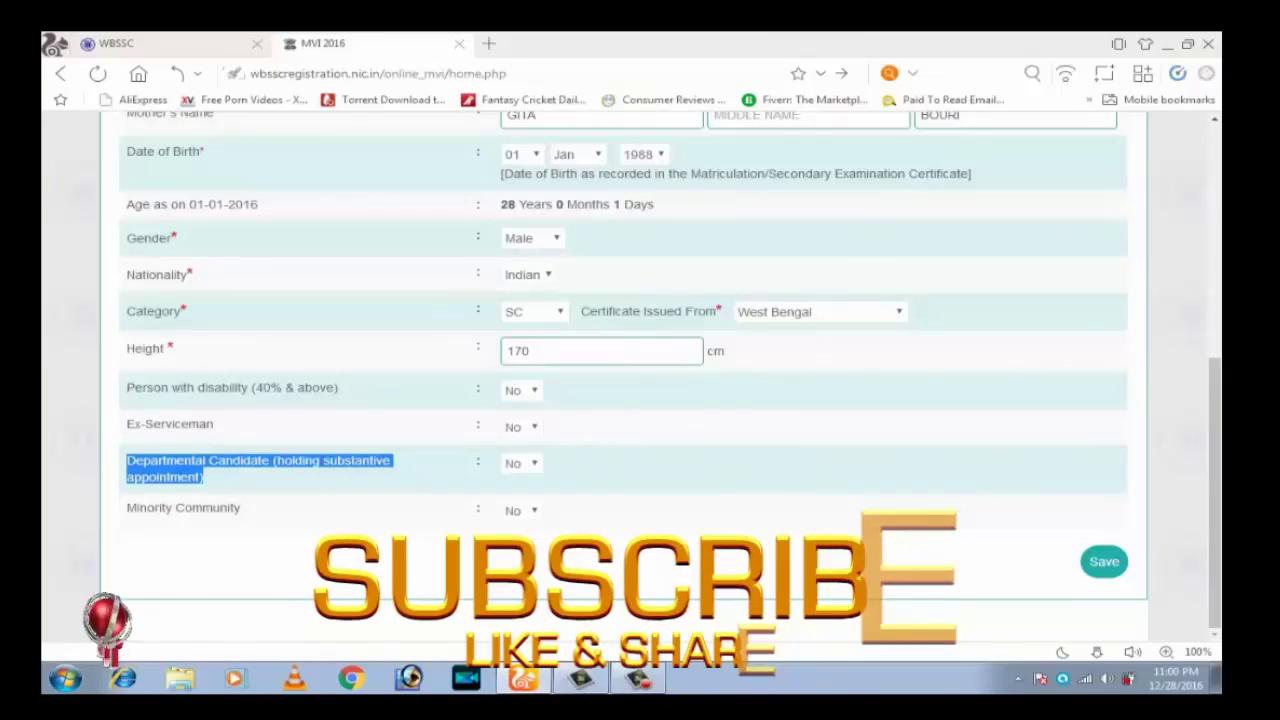
left_click_drag(126, 508, 241, 508)
left_click(520, 510)
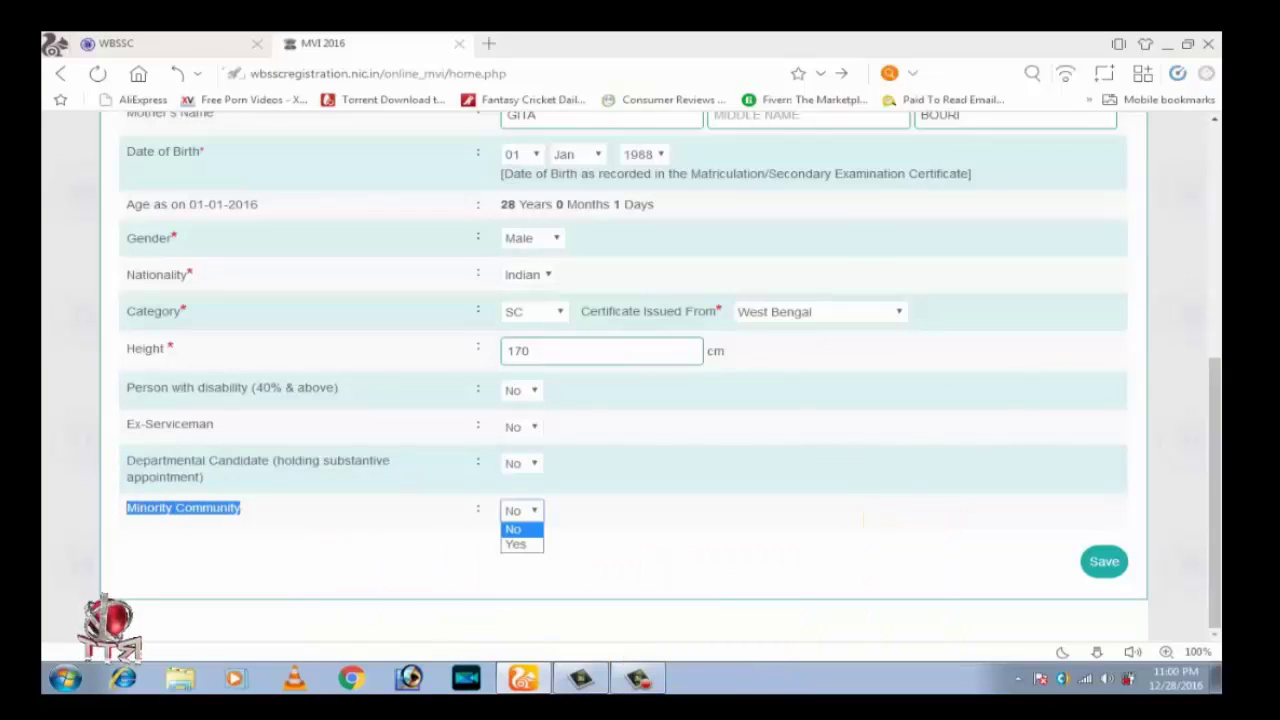
key("Return")
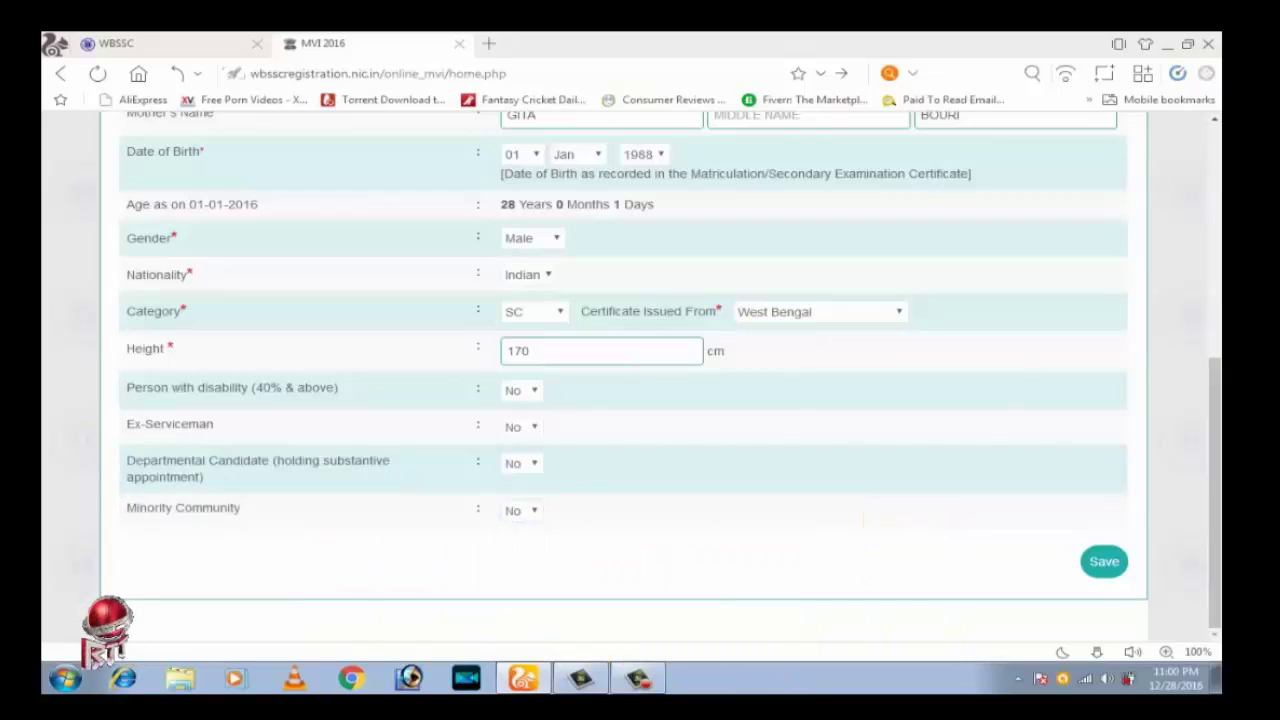
key("alt+Down")
key("Return")
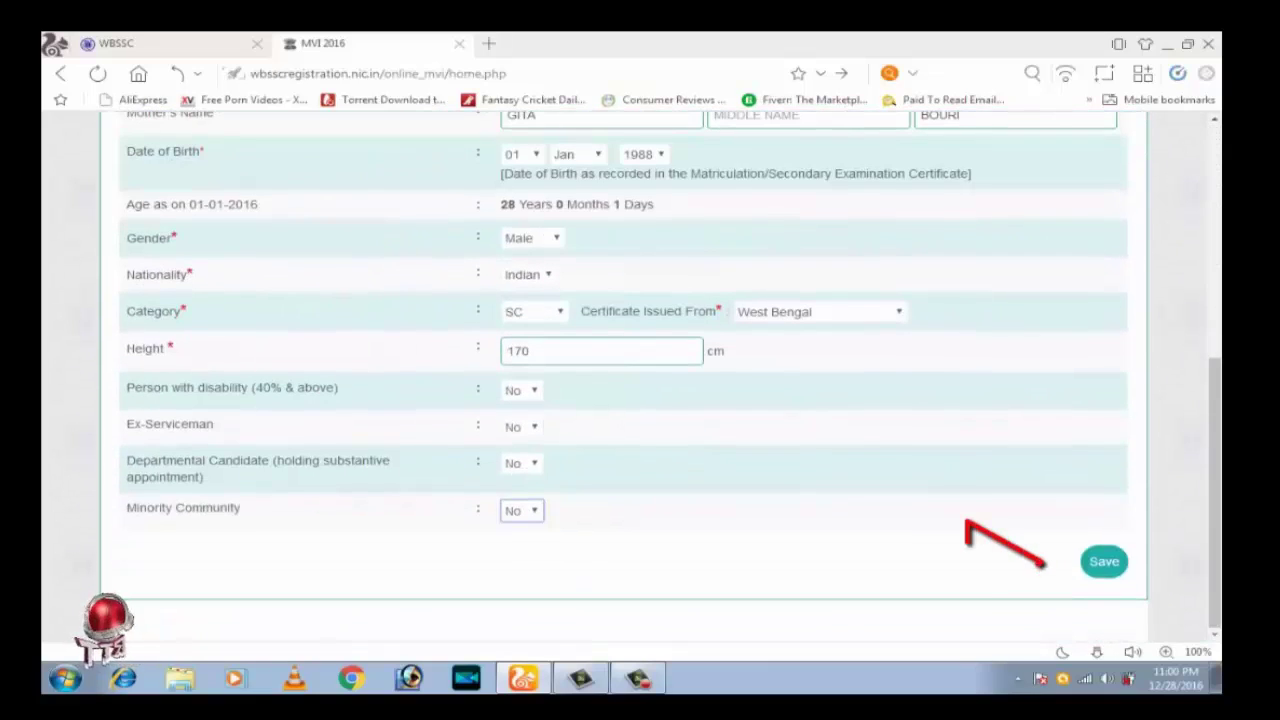
Save the Personal Details section to reach Postal Address
key("Tab")
key("Return")
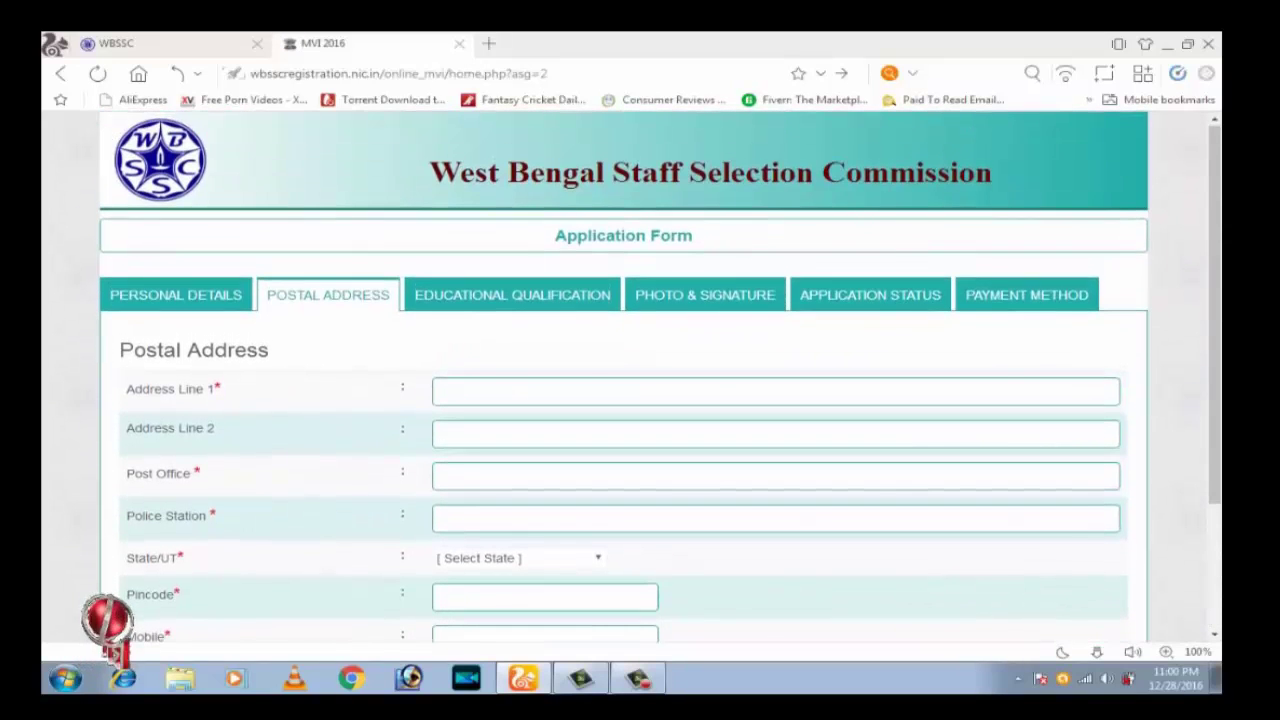
Type the two address lines, the post office name and the police station name
left_click(445, 391)
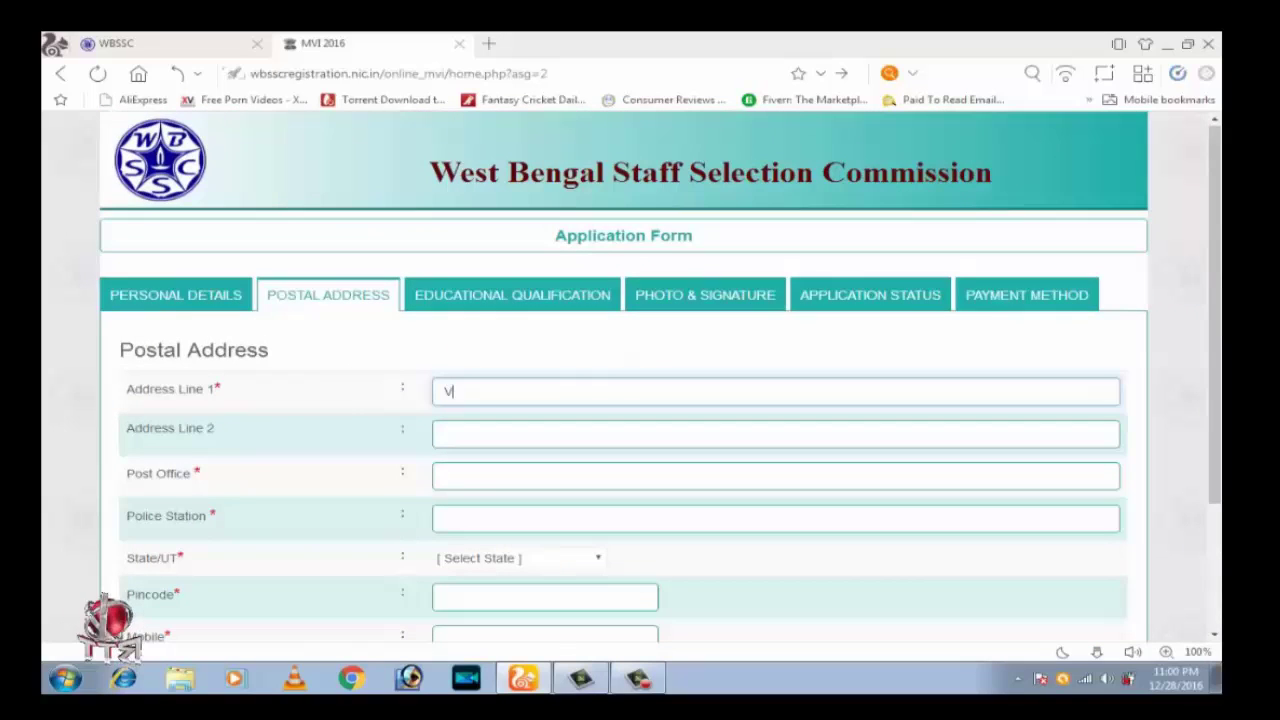
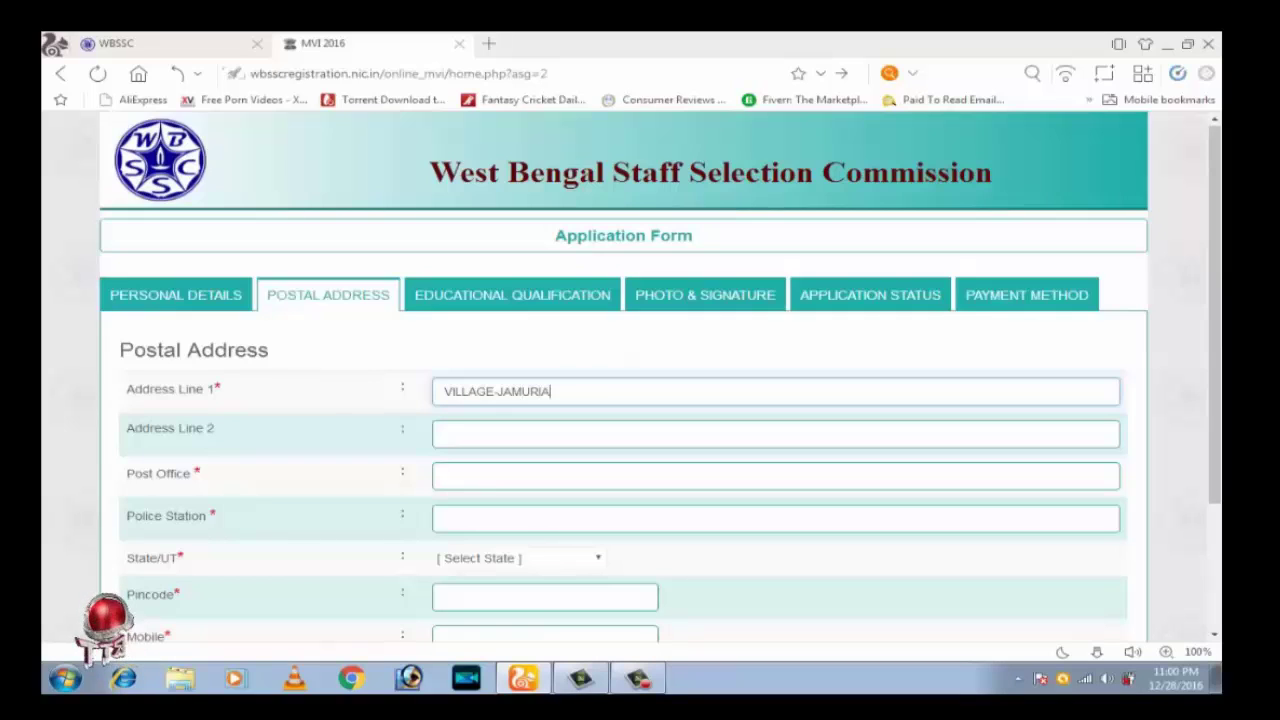
key("Tab")
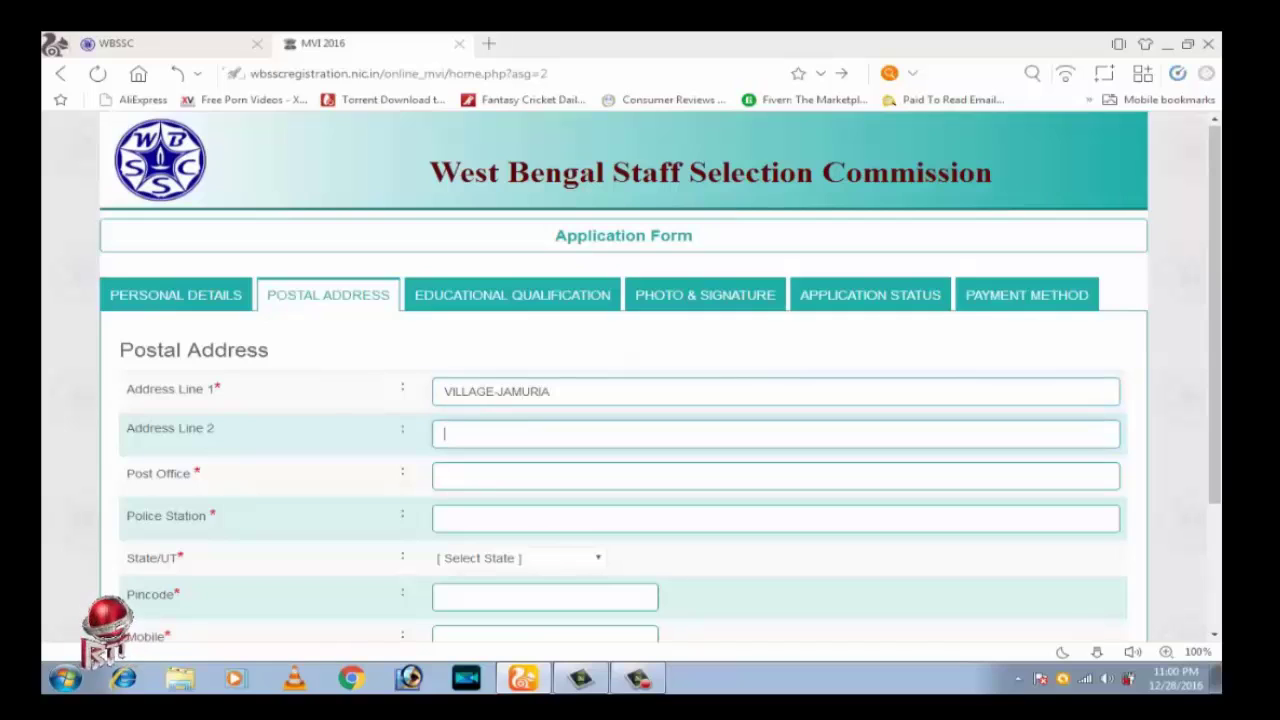
type("JAMURIA")
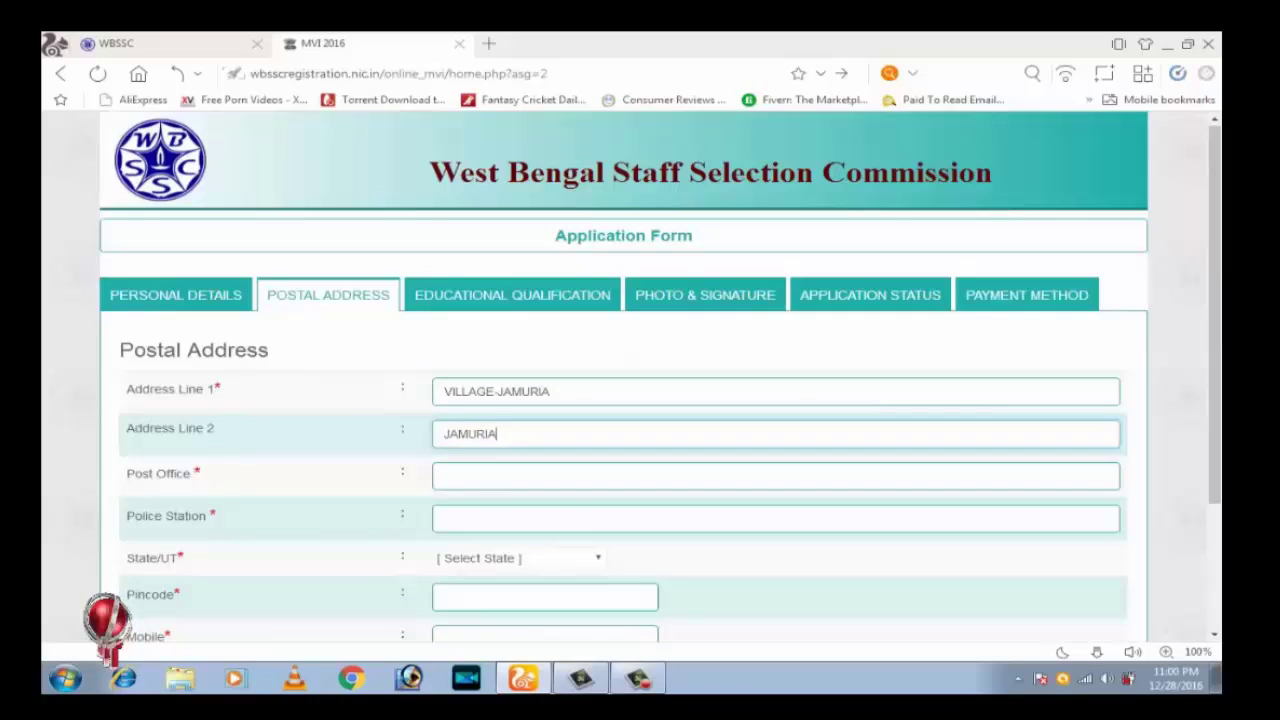
left_click(445, 476)
type("J")
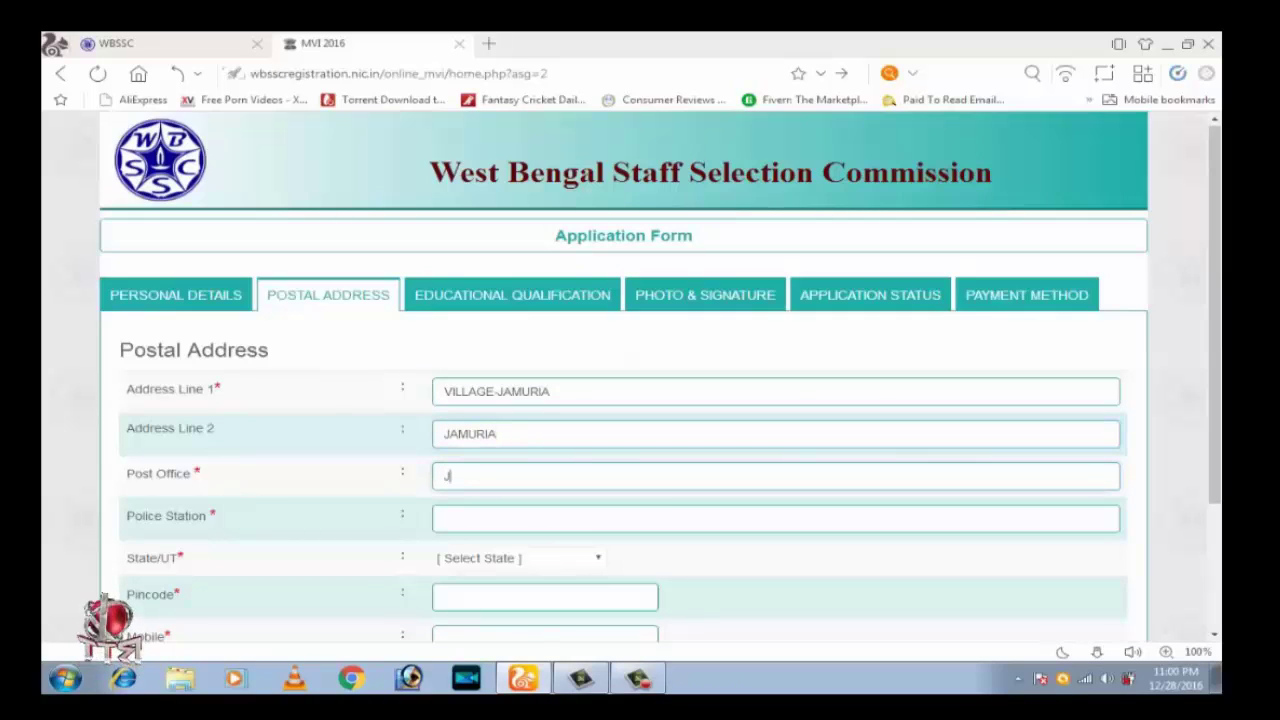
type("AMURIA BAZAR")
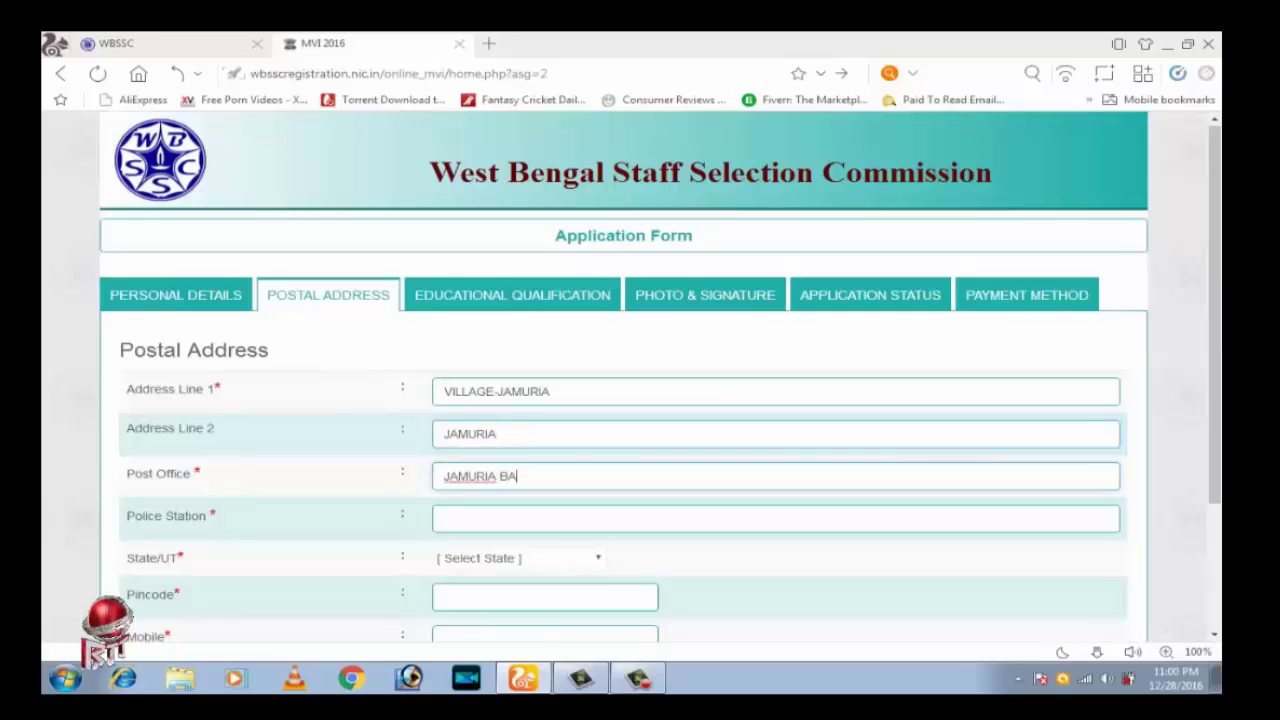
left_click(445, 517)
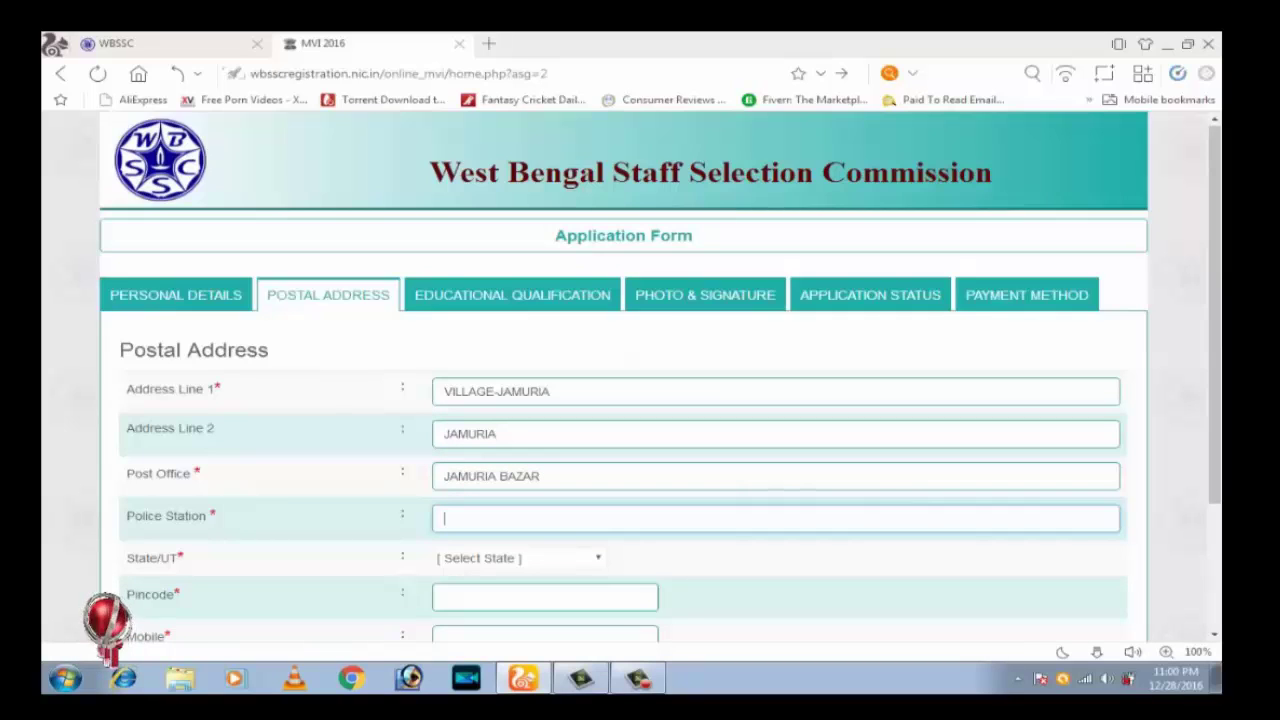
type("JAMURIA")
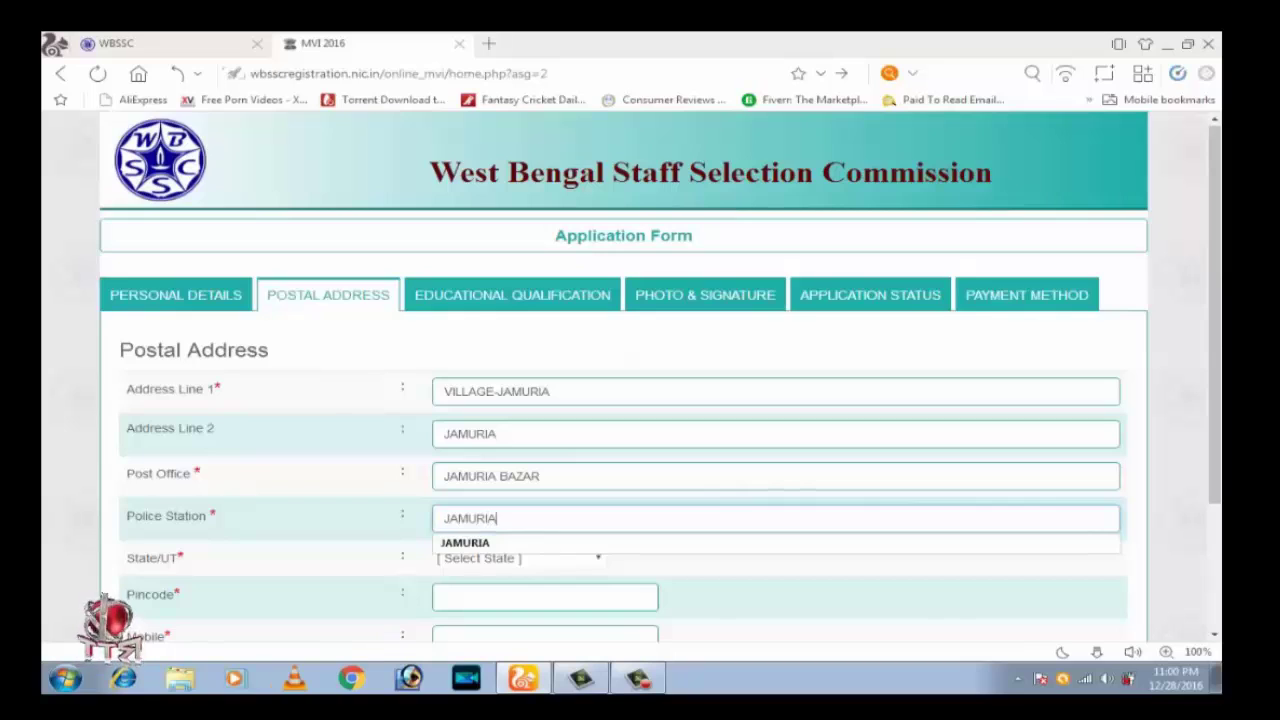
key("Tab")
scroll(623, 400, "down", 2)
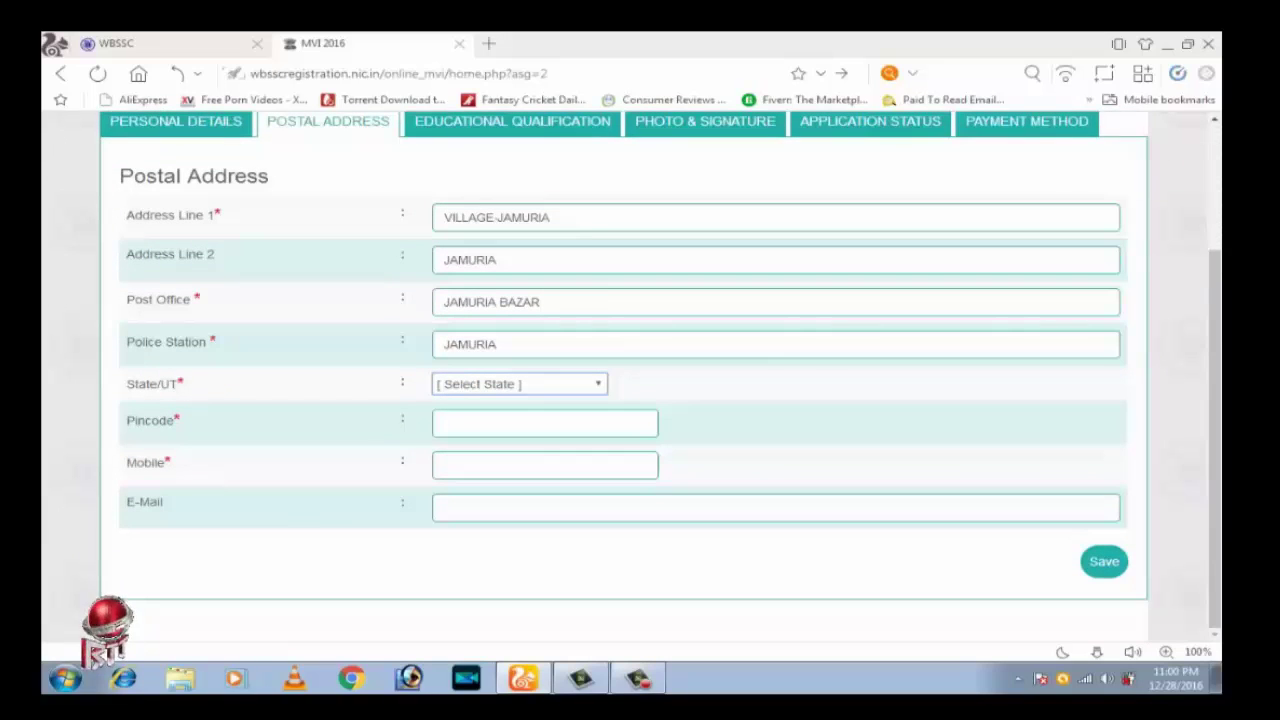
Choose West Bengal as the state and enter the pincode and mobile number
key("alt+Down")
key("Down")
key("Down")
key("Down")
key("Down")
key("Down")
key("Down")
key("Down")
key("Down")
key("Down")
key("Down")
key("Down")
key("Down")
key("Down")
key("Down")
key("Down")
key("Down")
key("Down")
key("Down")
key("Down")
key("Down")
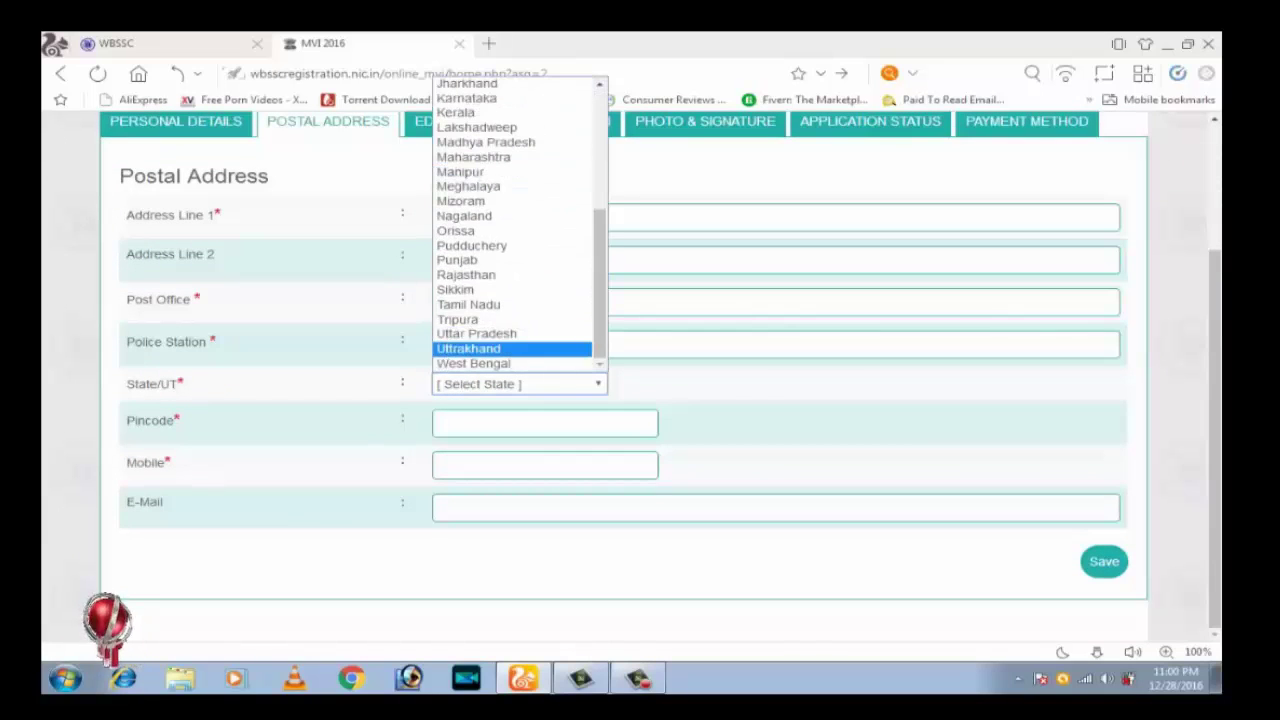
key("Return")
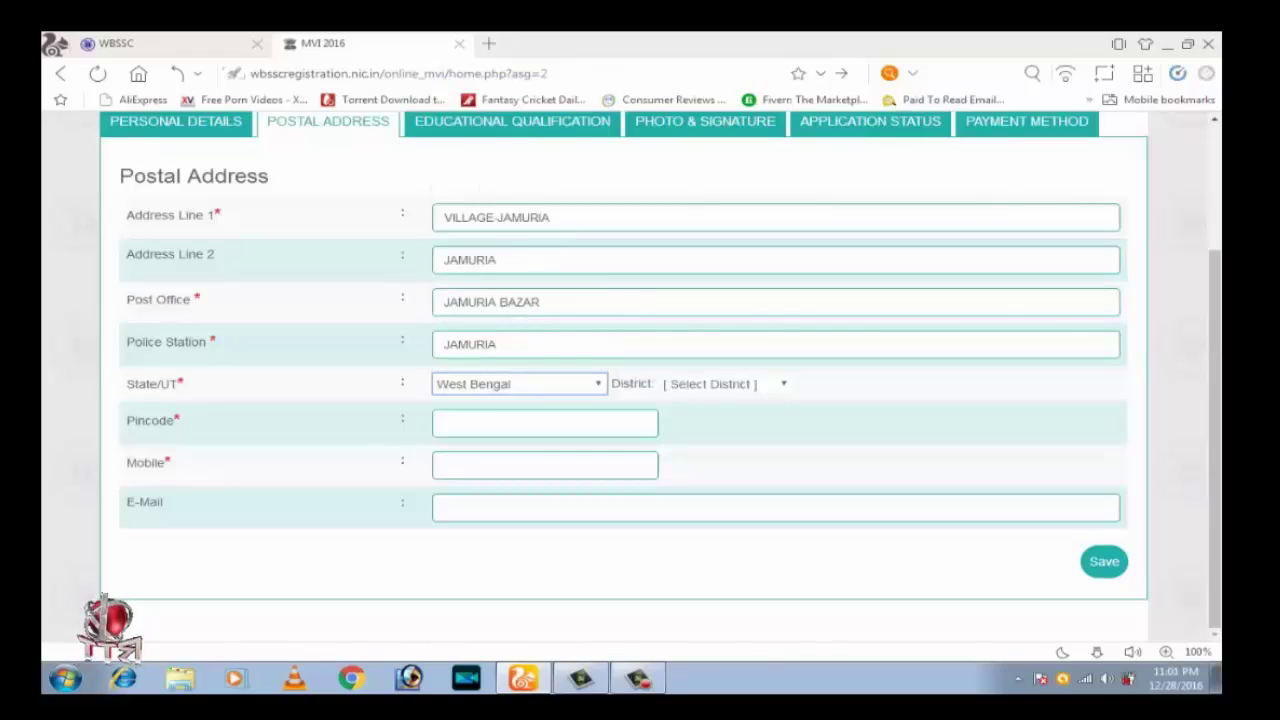
left_click(545, 422)
type("713")
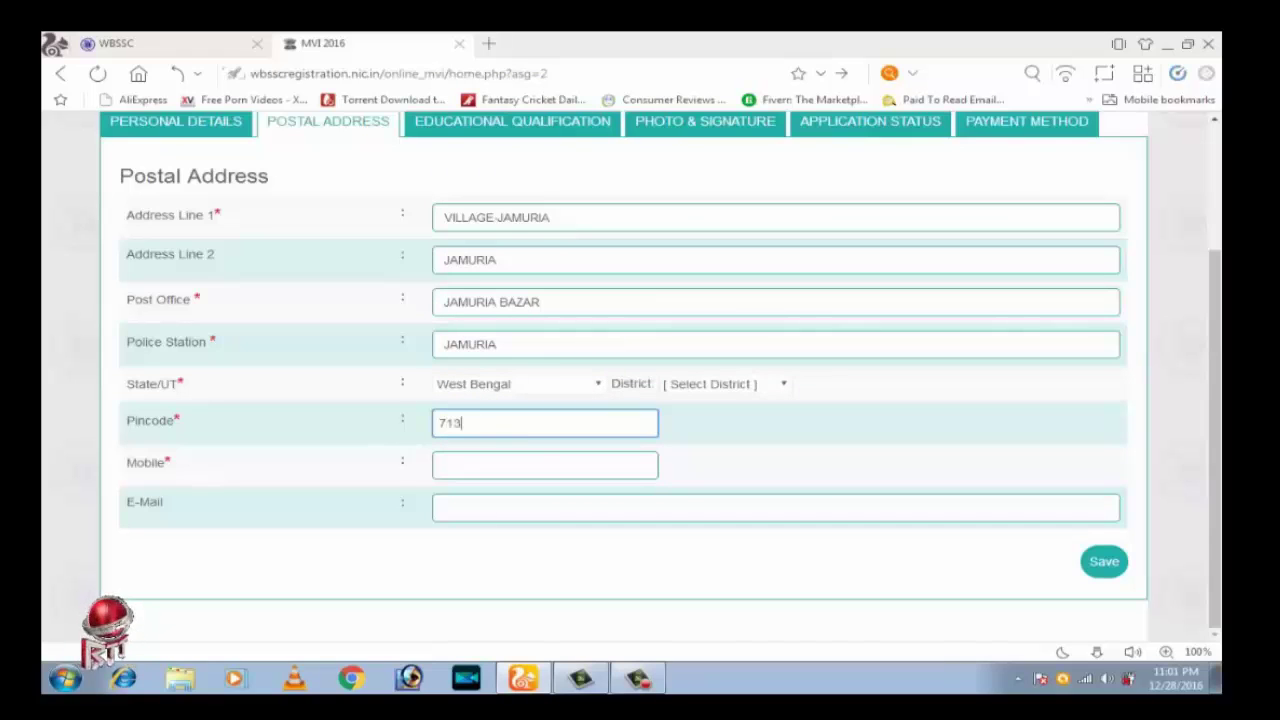
type("336")
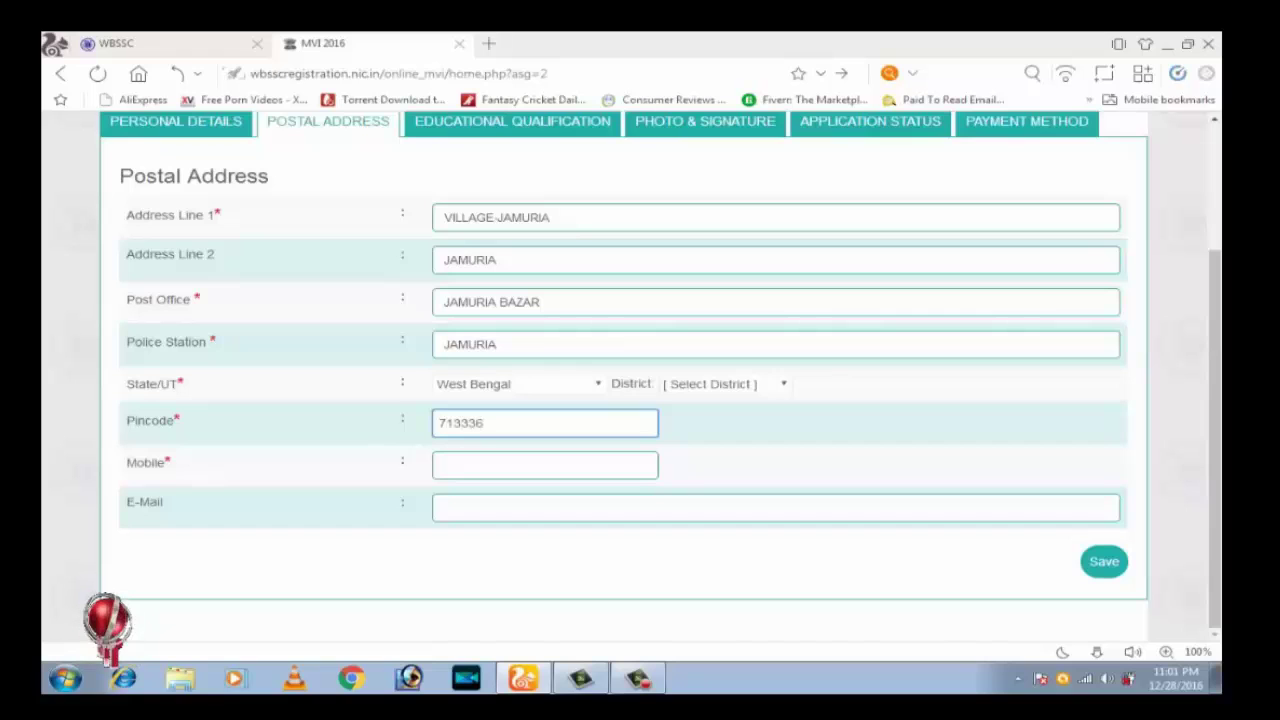
left_click(545, 464)
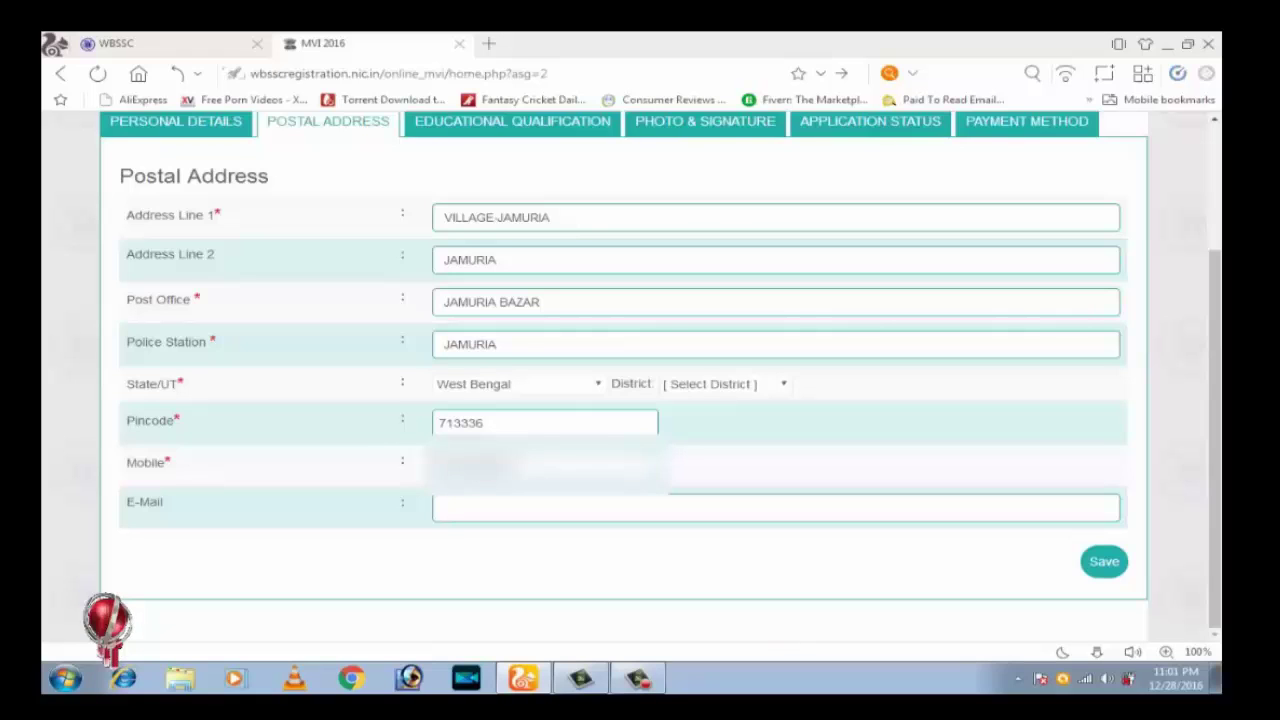
Select Bardhaman as the district and save the postal address
left_click(725, 384)
key("Tab")
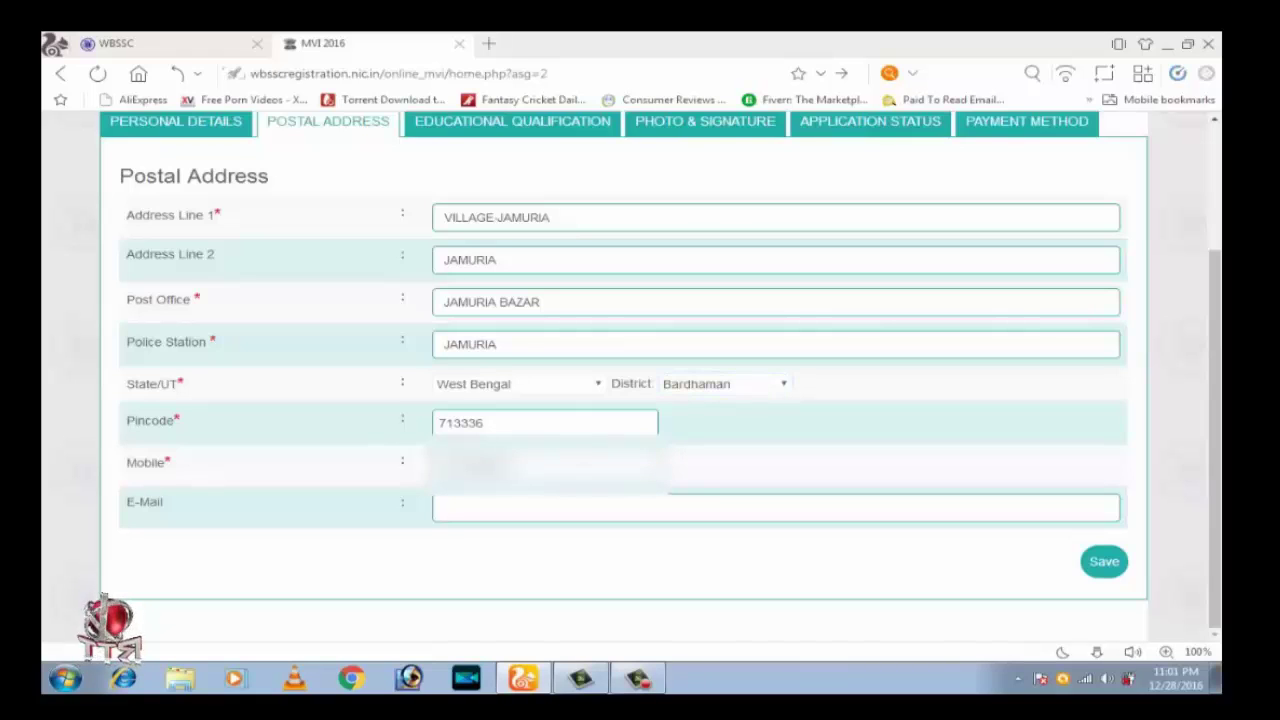
key("Return")
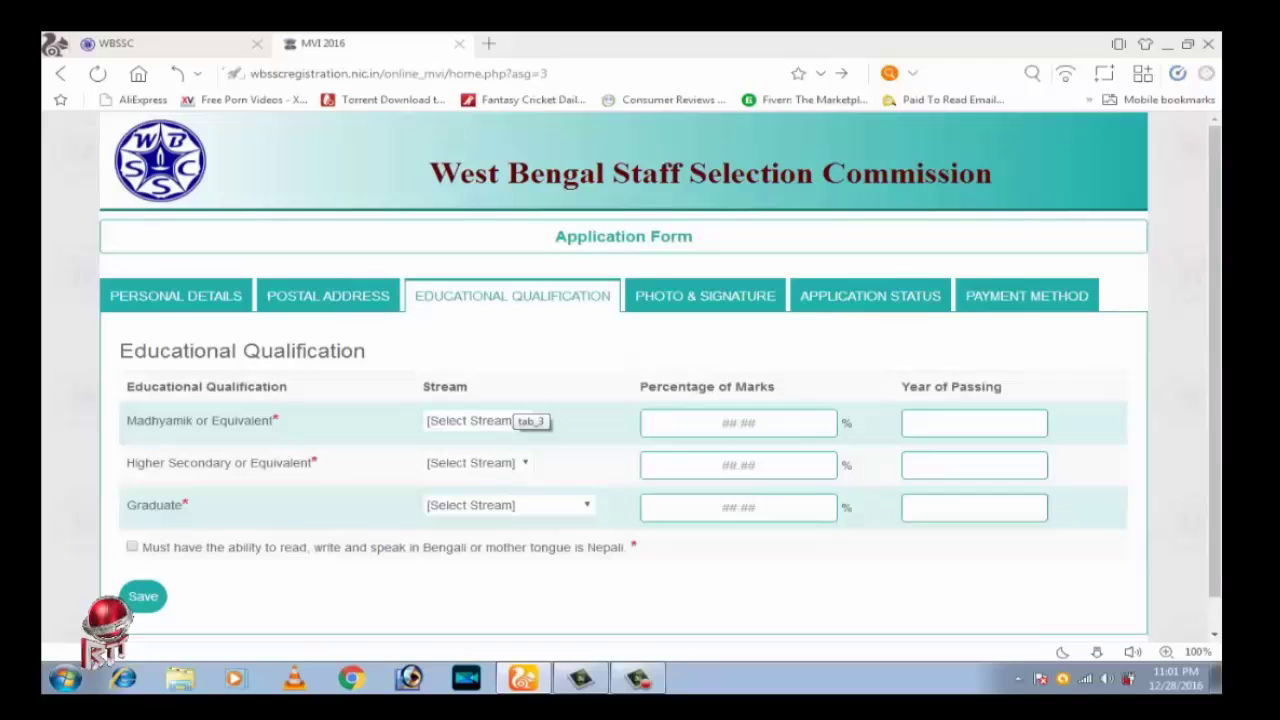
Fill the Madhyamik row: General stream, 52 percent, passed in 2004
left_click(738, 423)
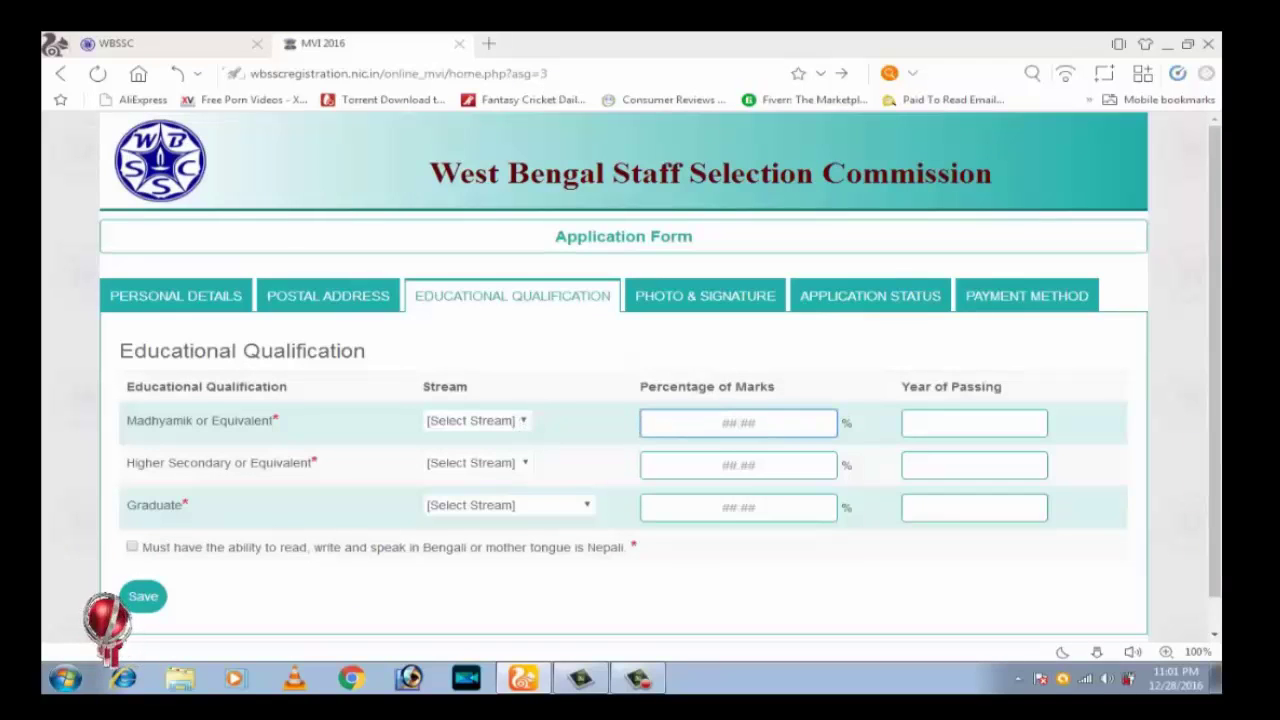
left_click(476, 420)
left_click(466, 451)
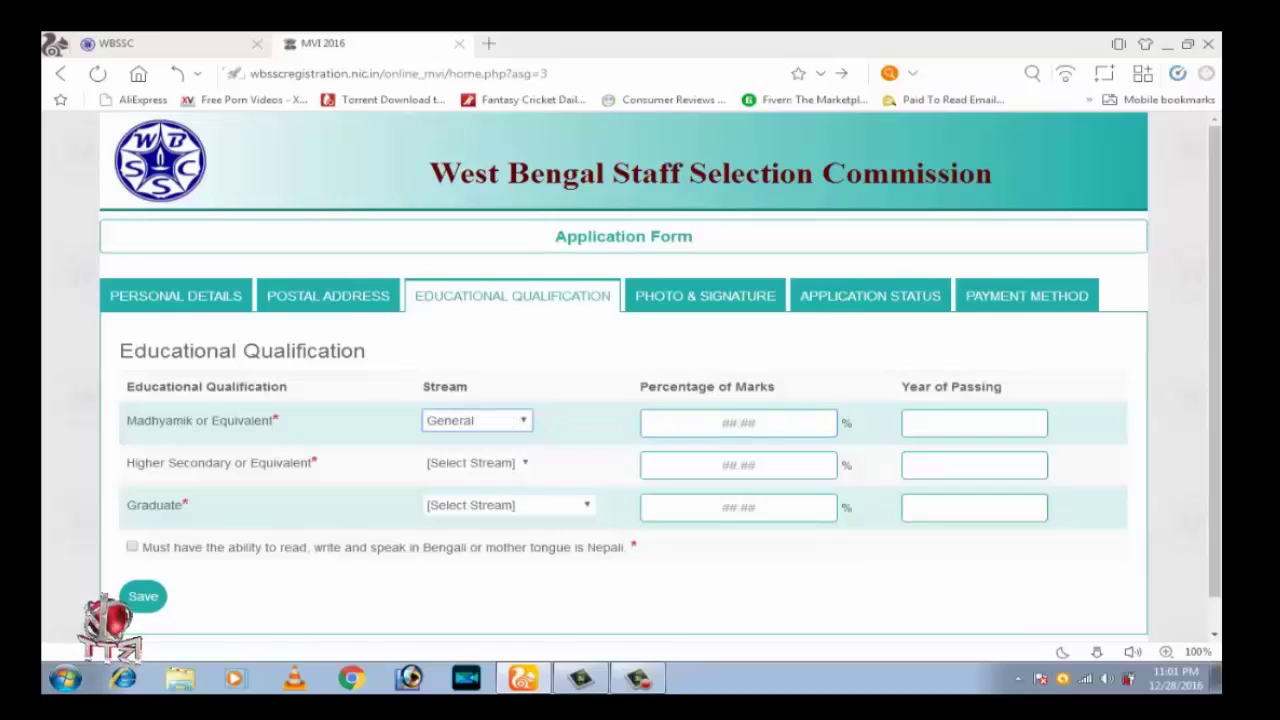
left_click(738, 423)
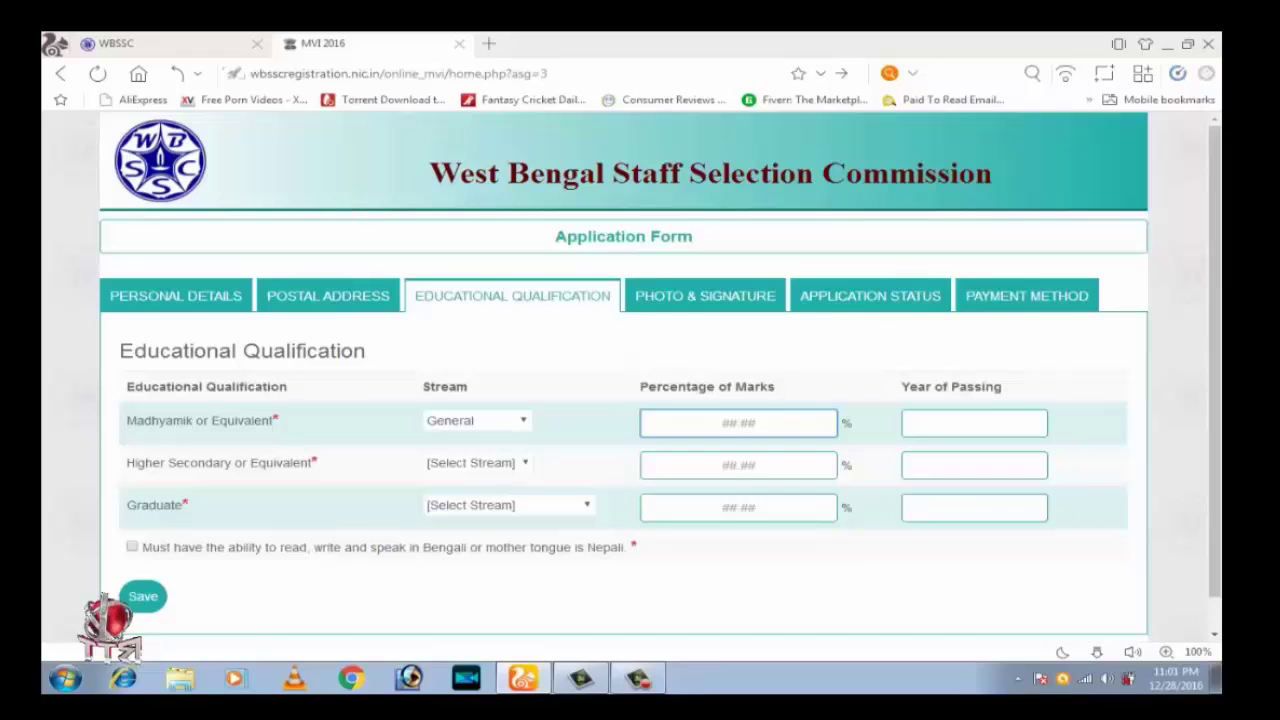
type("52")
key("Tab")
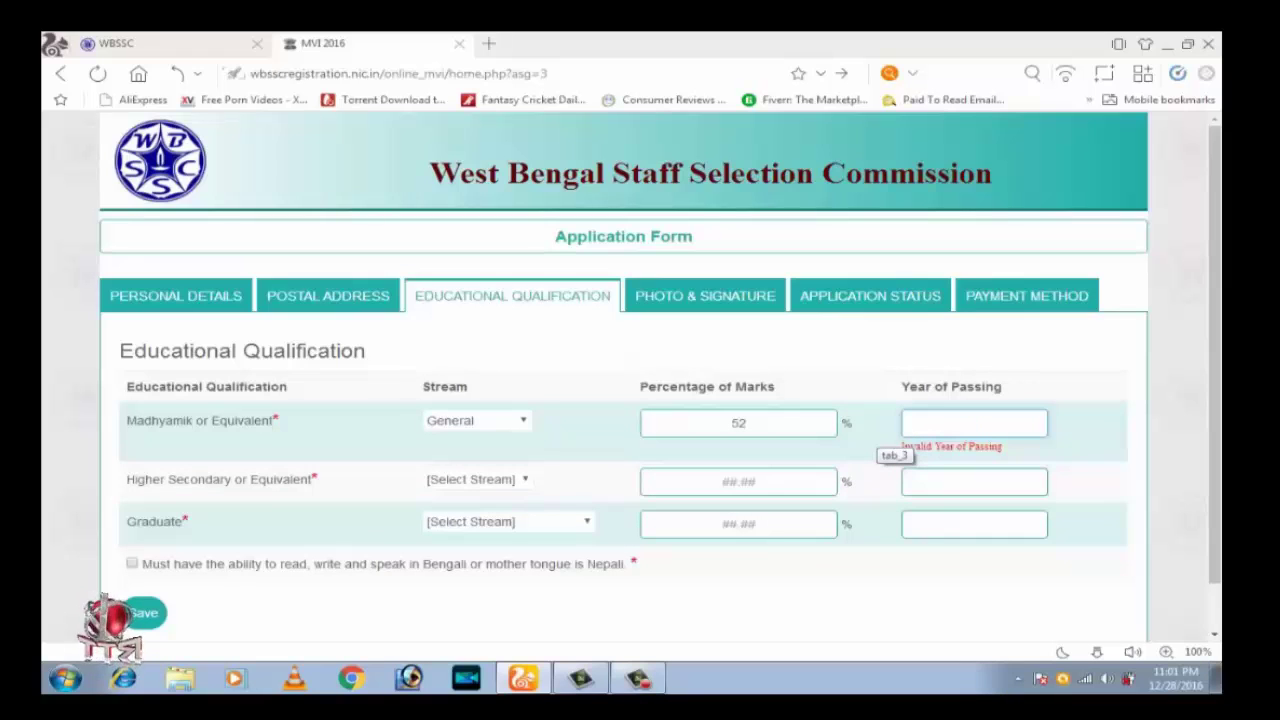
type("2004")
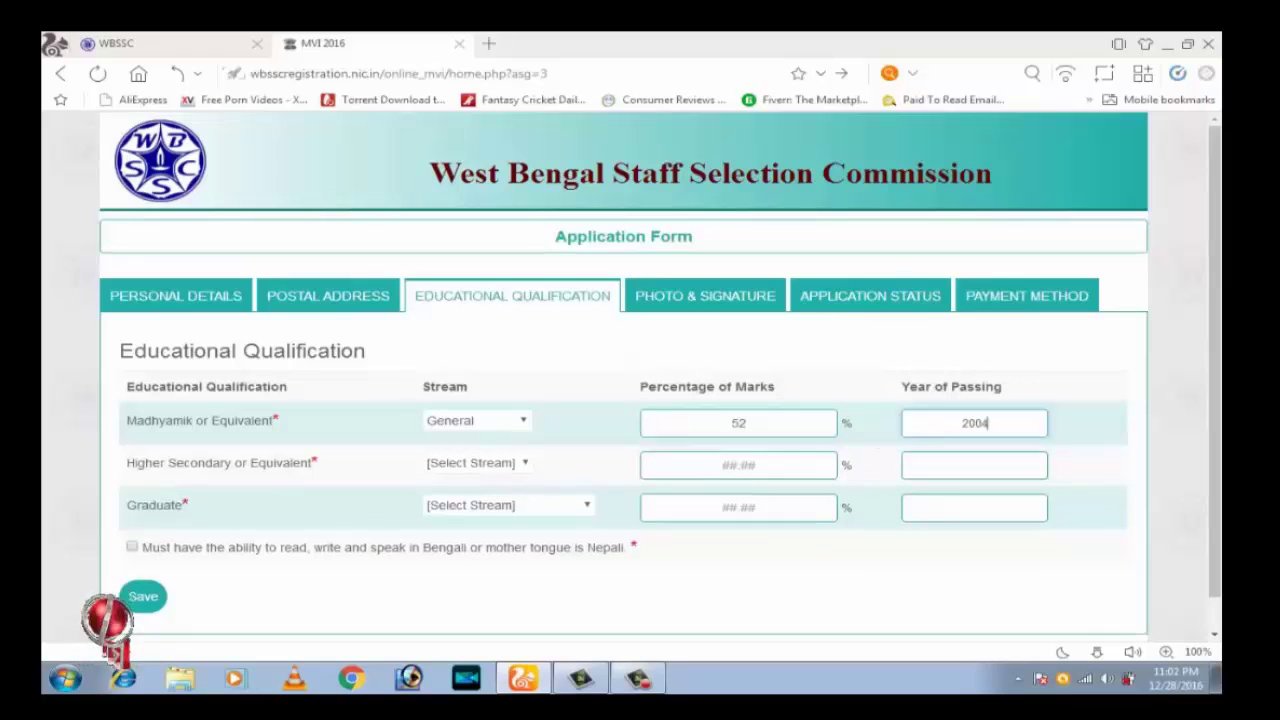
Fill the Higher Secondary row: Arts/Humanities stream, 37 percent, passed in 2006
key("Tab")
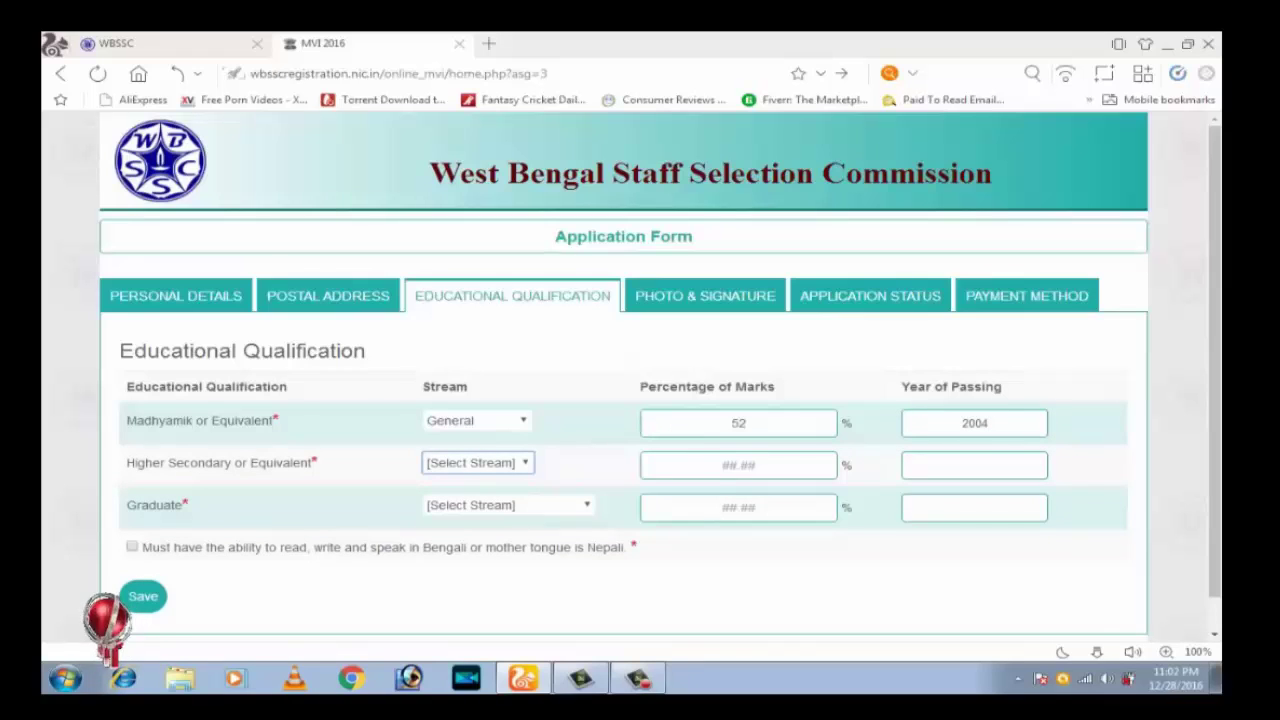
key("alt+Down")
key("Return")
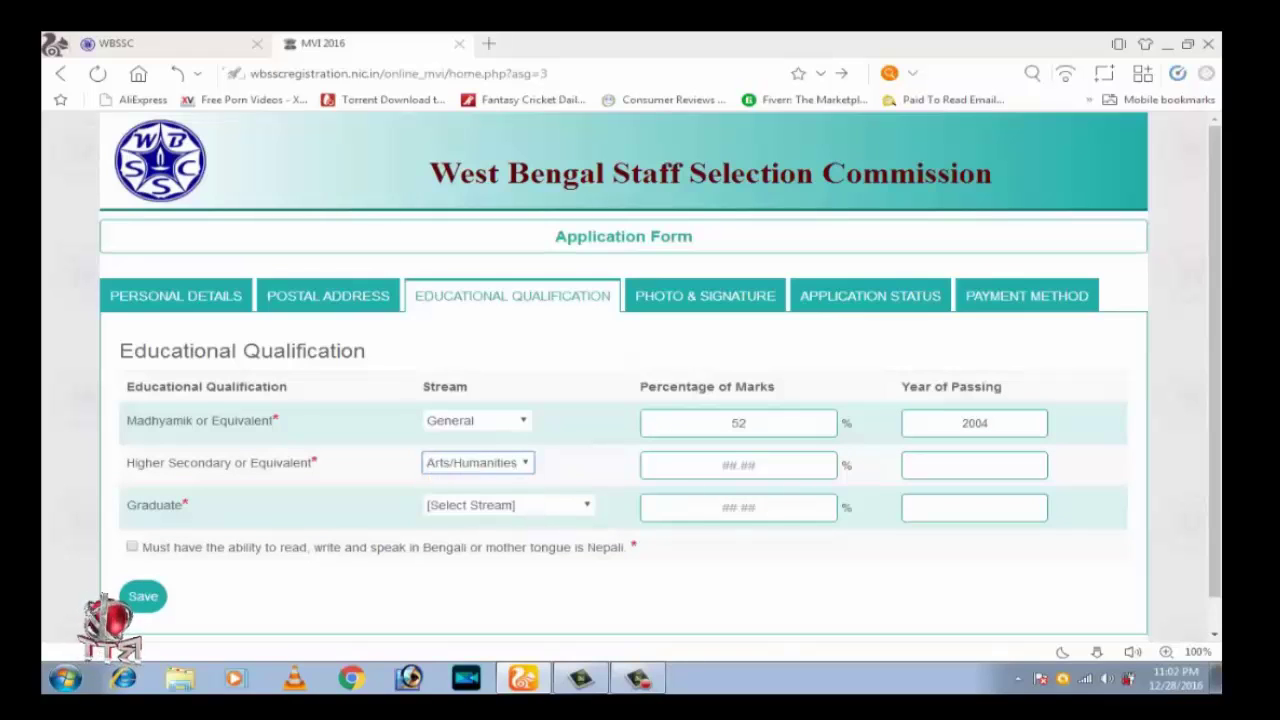
key("Tab")
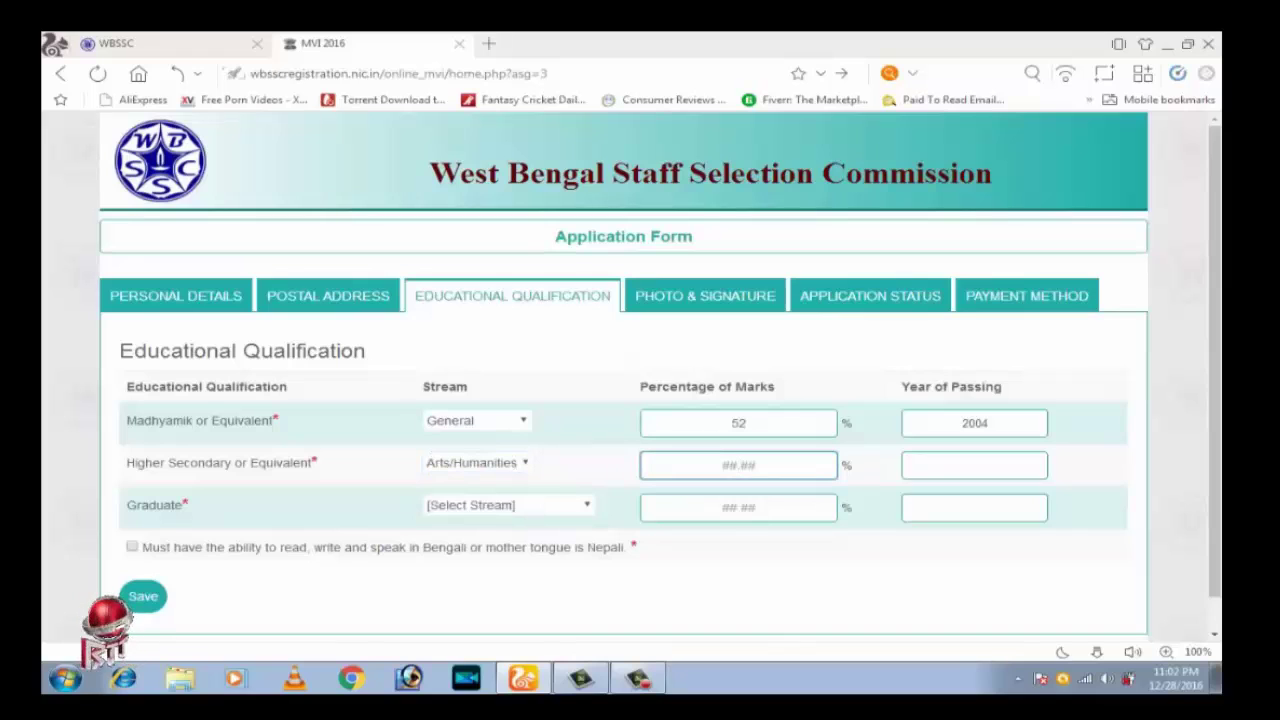
type("37")
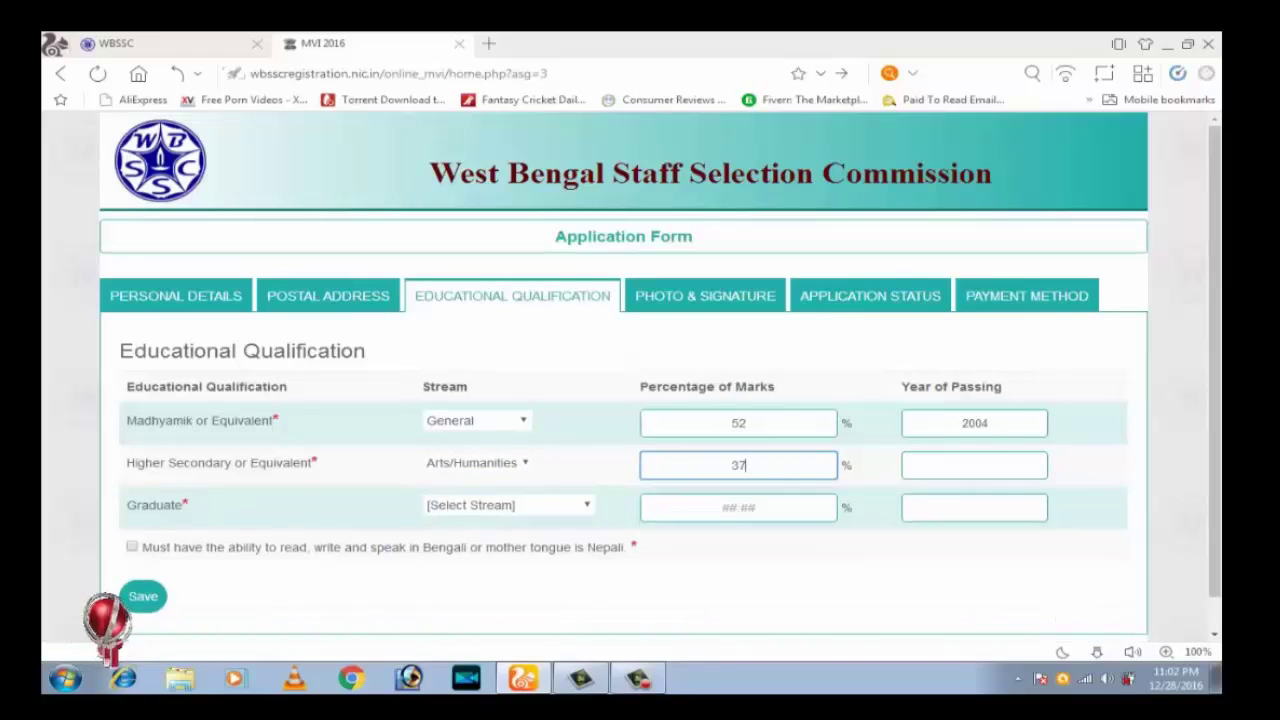
key("Tab")
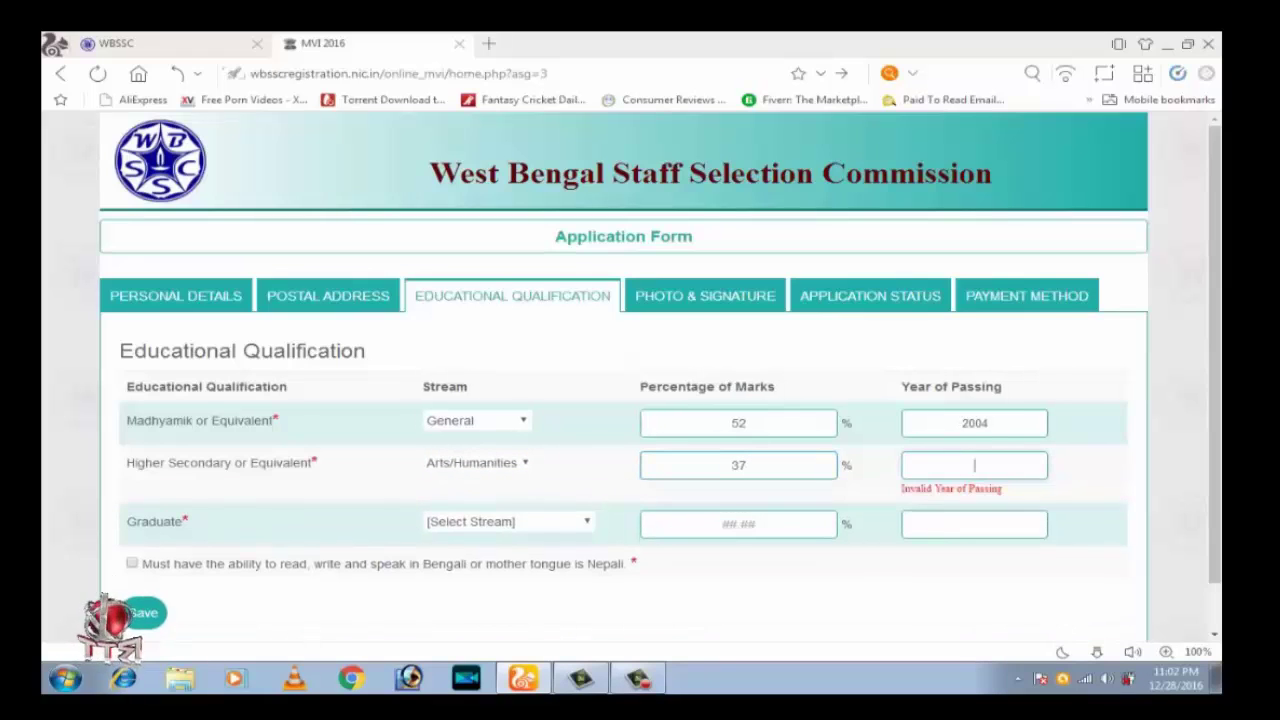
type("2006")
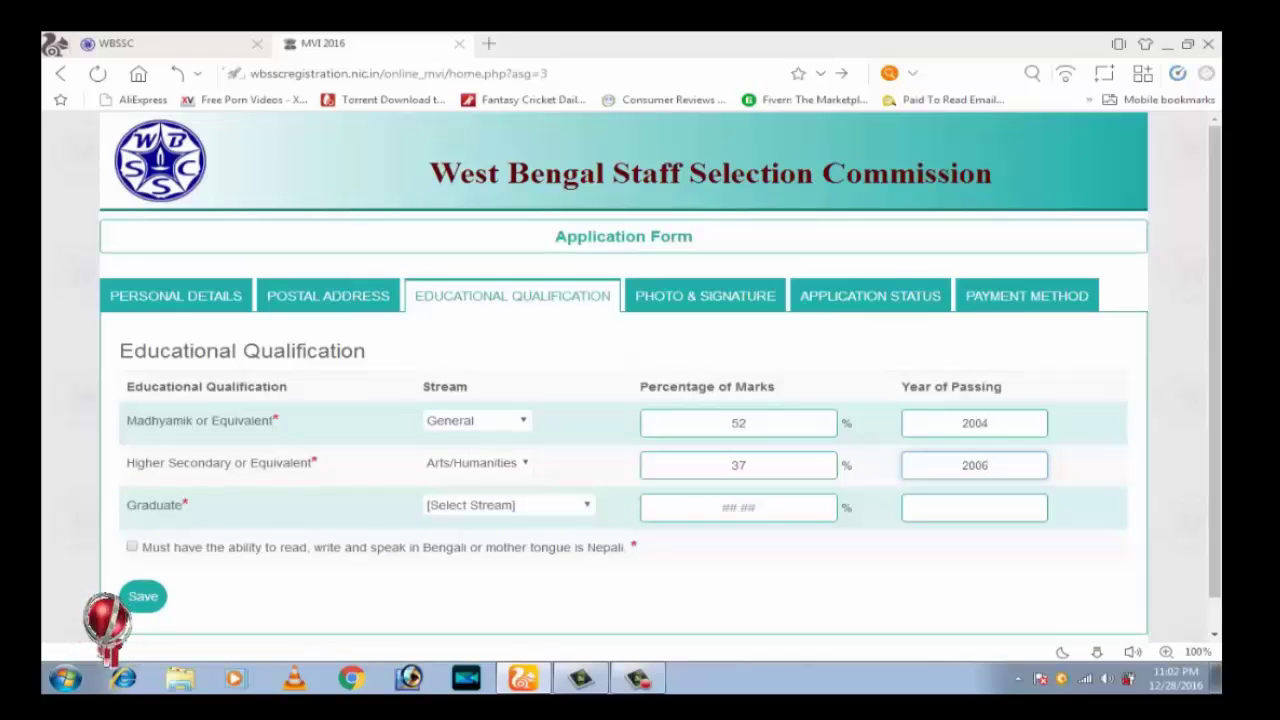
left_click(508, 505)
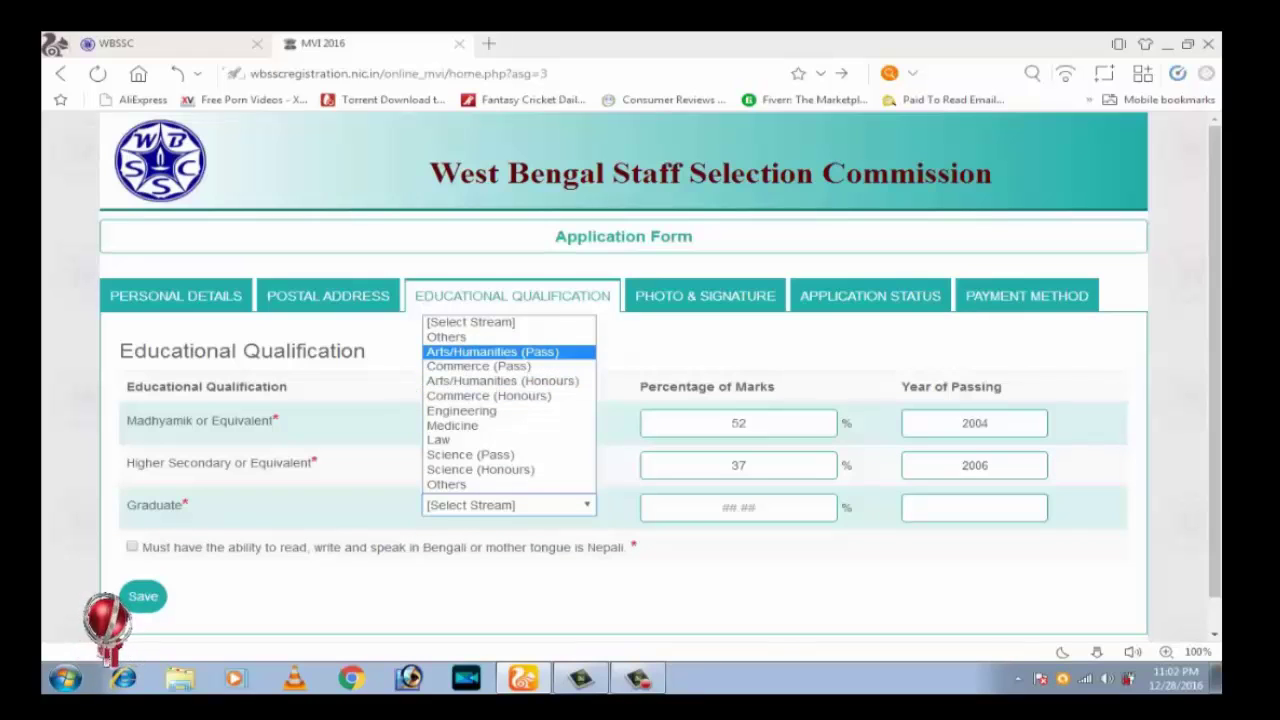
Complete the Graduate row as Arts/Humanities (Pass), 42 percent, 2009, and tick the Bengali/Nepali declaration
left_click(492, 351)
left_click(738, 507)
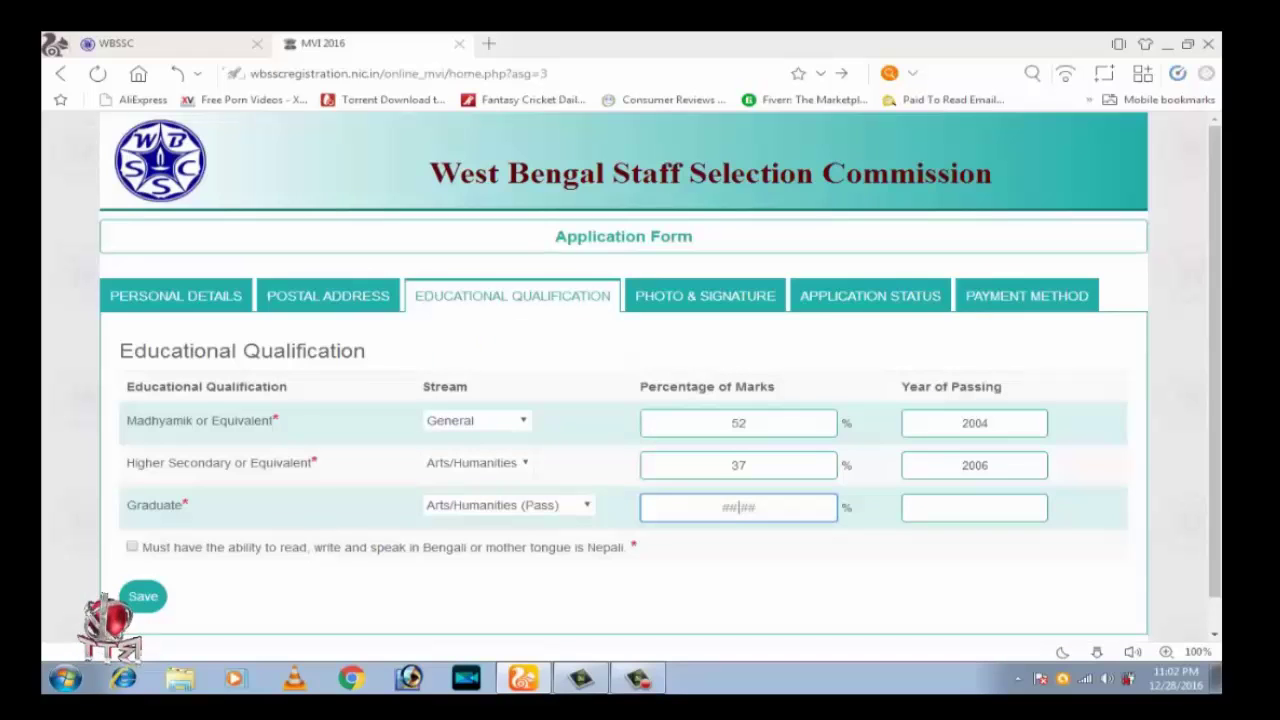
type("42")
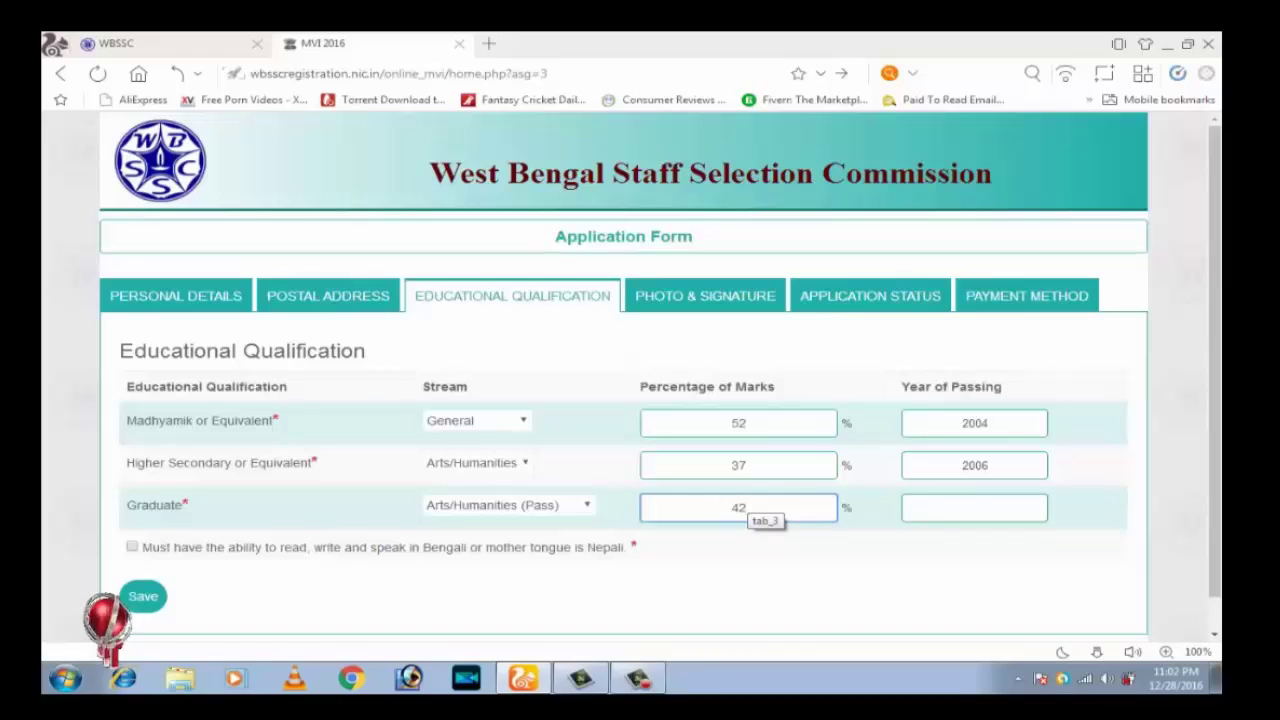
key("Tab")
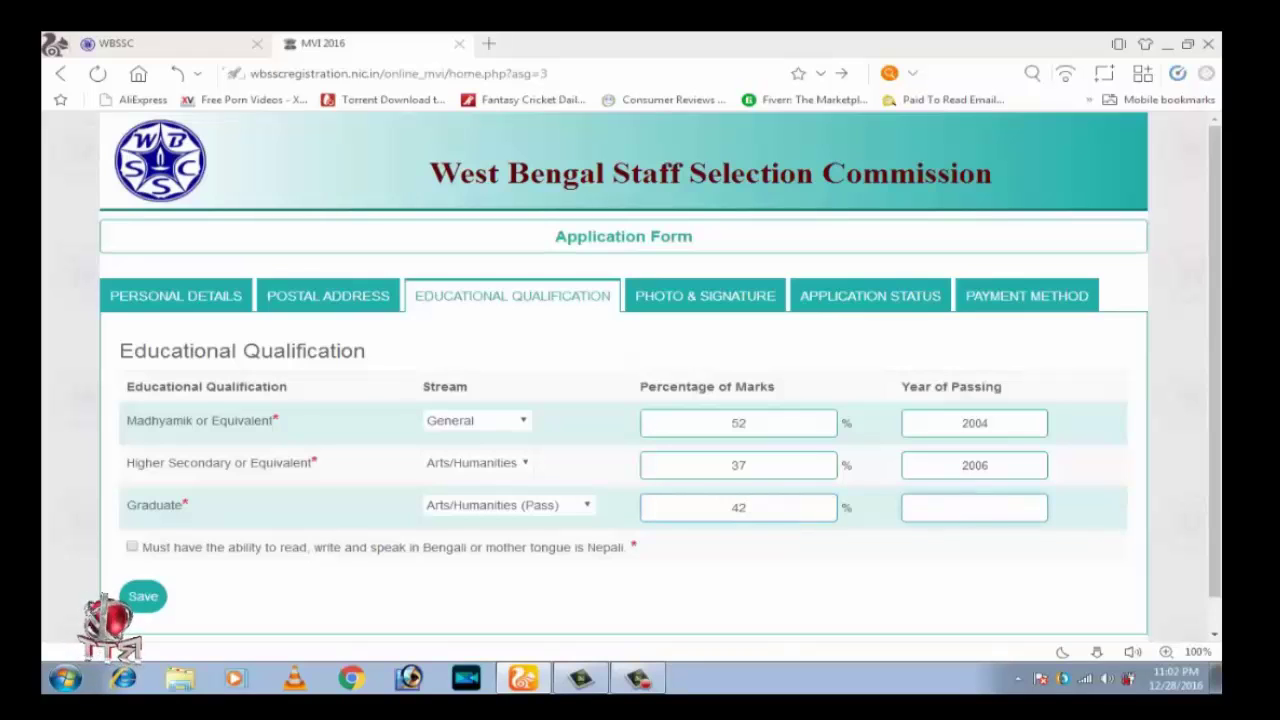
type("2009")
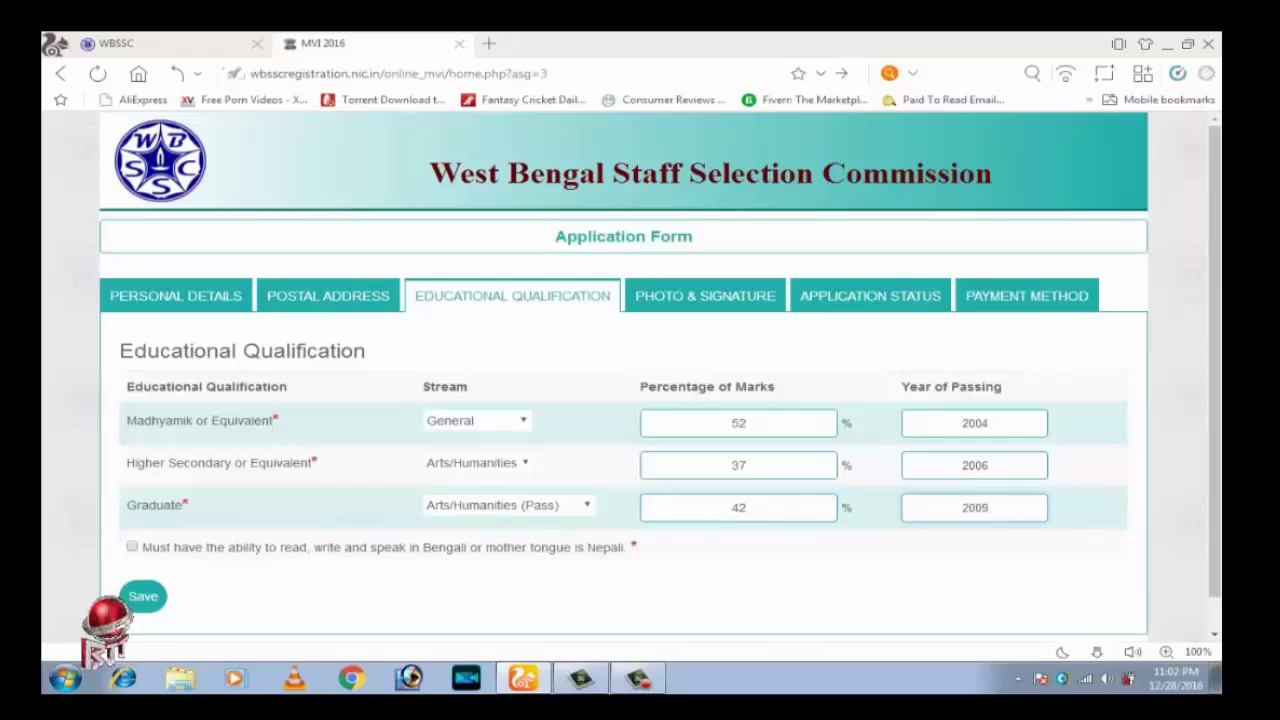
left_click_drag(127, 505, 188, 505)
mouse_move(402, 279)
left_mouse_down()
mouse_move(450, 302)
mouse_move(599, 309)
left_mouse_up()
scroll(660, 373, "down", 1)
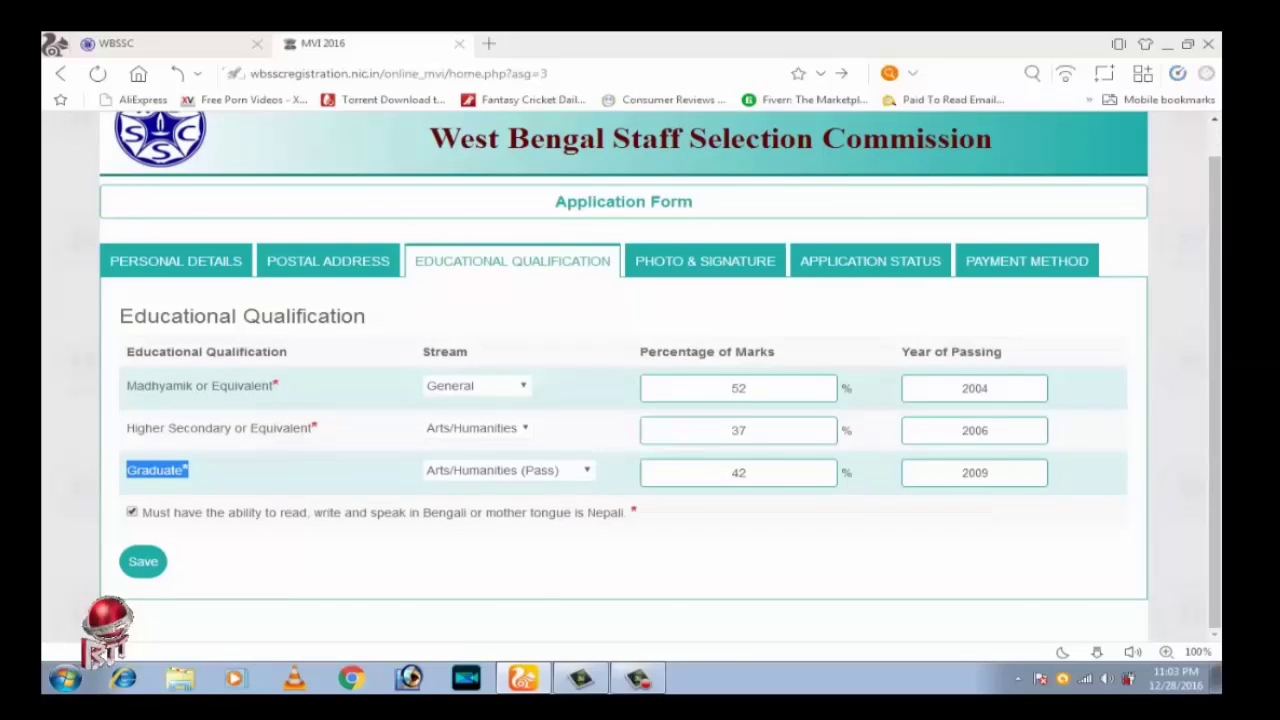
scroll(660, 373, "up", 1)
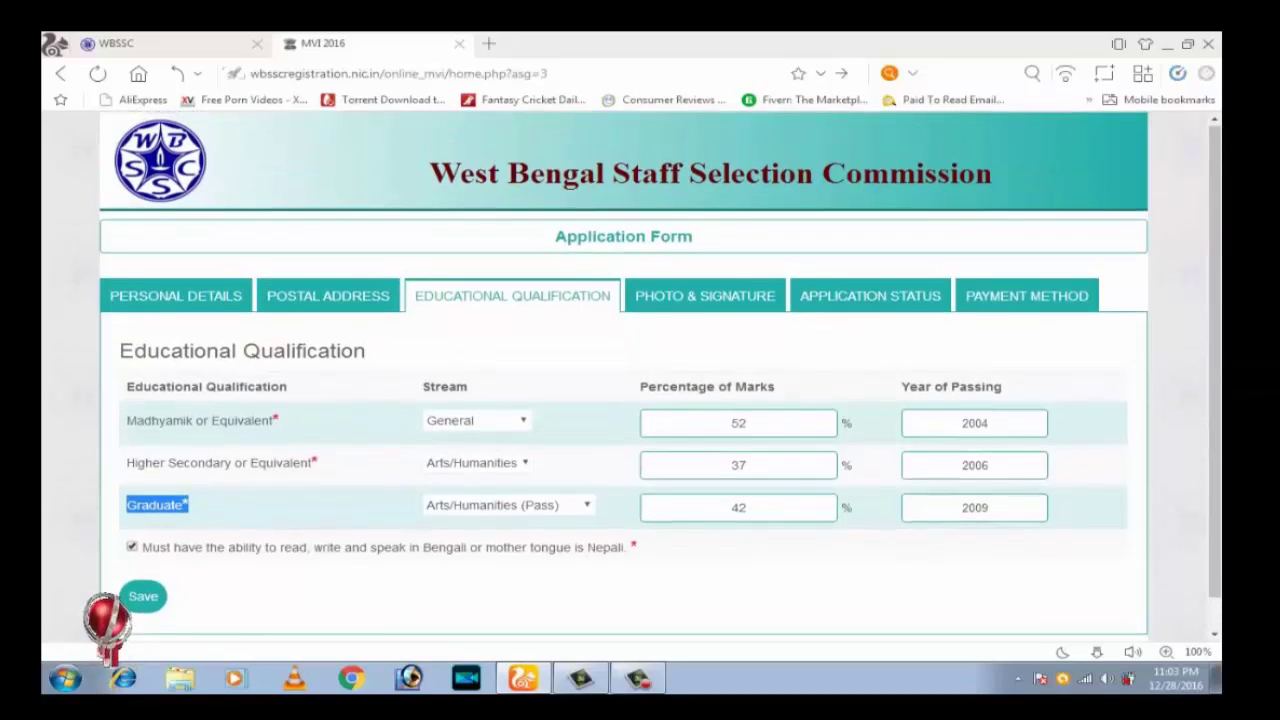
scroll(660, 373, "down", 1)
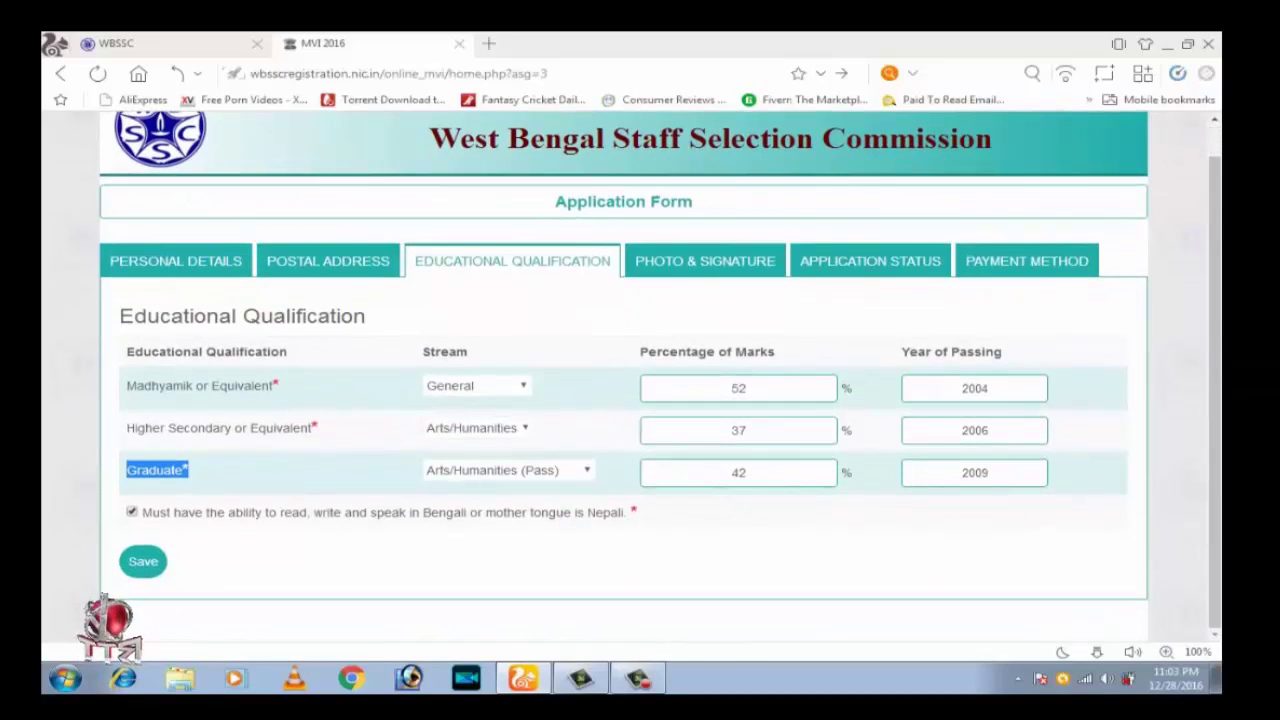
Save the educational qualifications, skip past the Photo & Signature page to Application Status
left_click(150, 561)
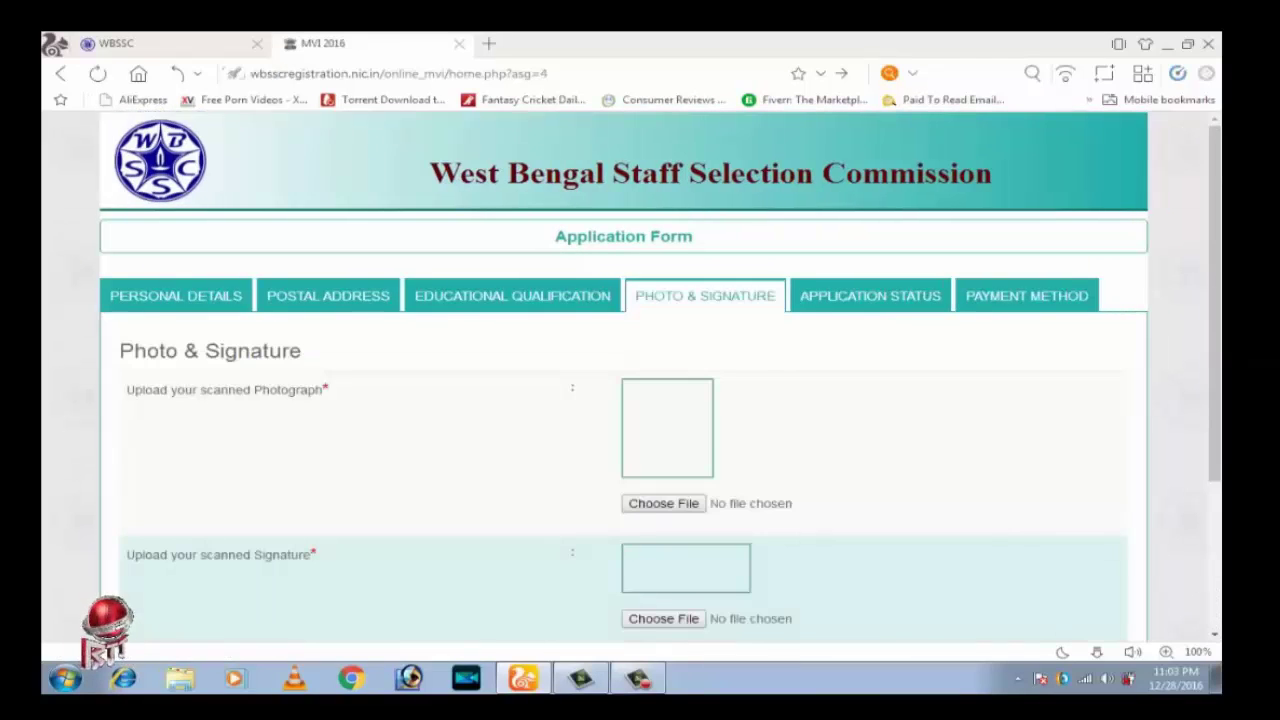
scroll(723, 360, "down", 2)
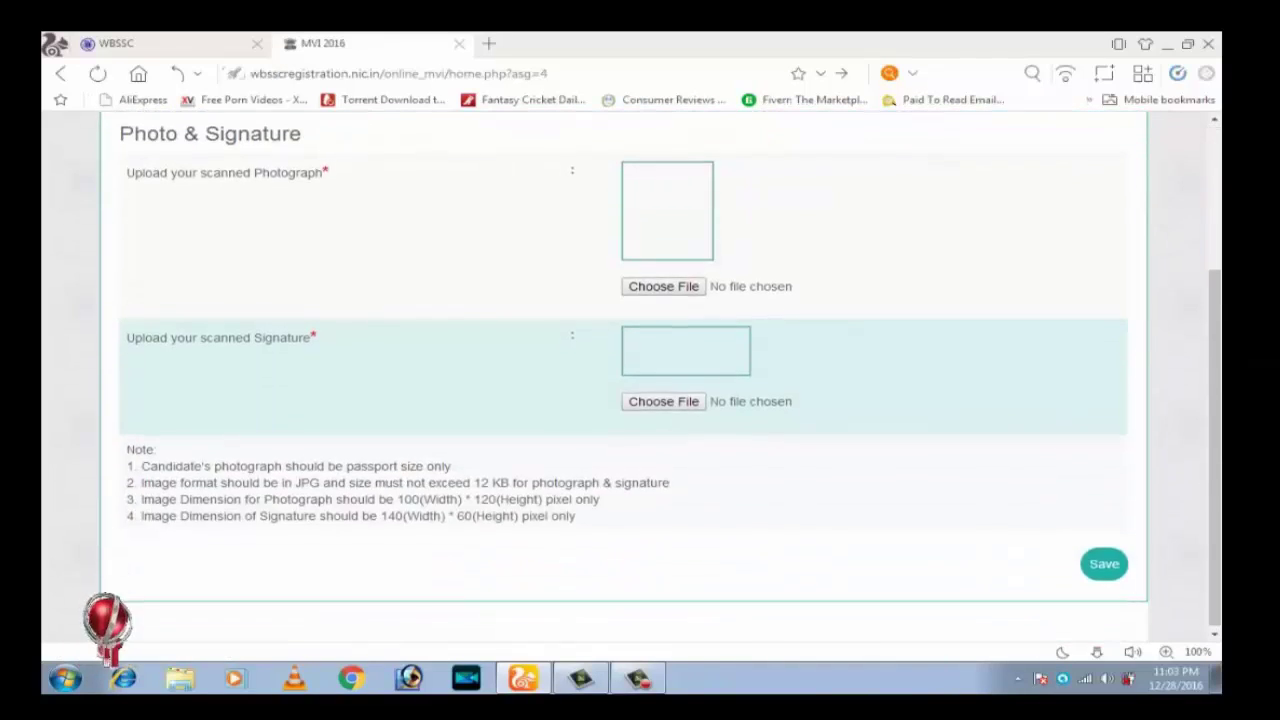
scroll(623, 373, "up", 2)
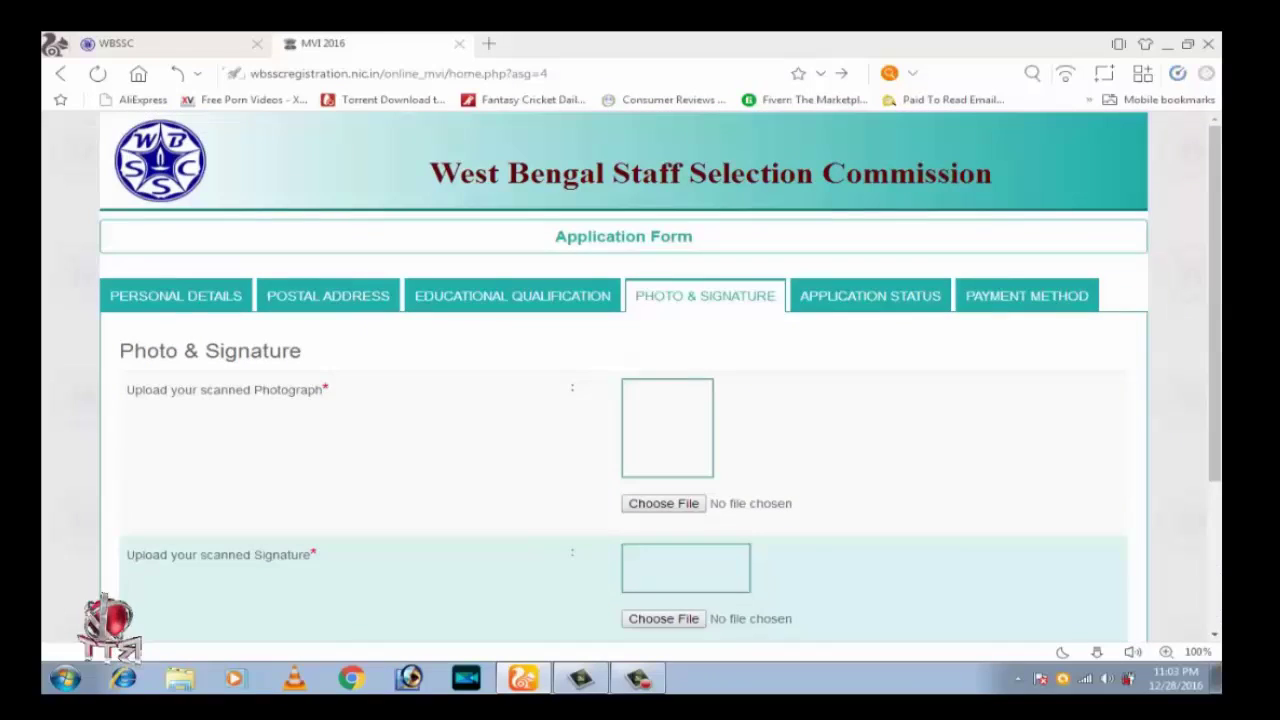
left_click(705, 295)
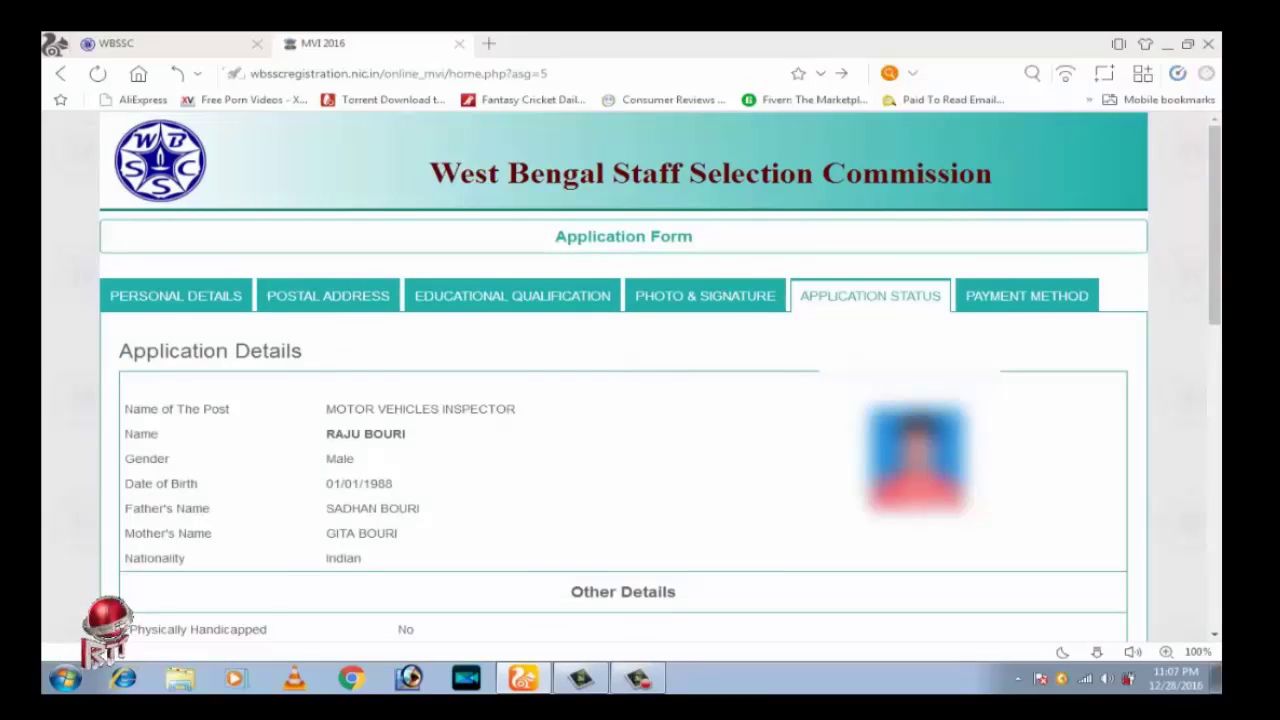
Review the Application Status summary down to the Madhyamik, Higher Secondary, Graduate rows and declaration
scroll(623, 380, "down", 10)
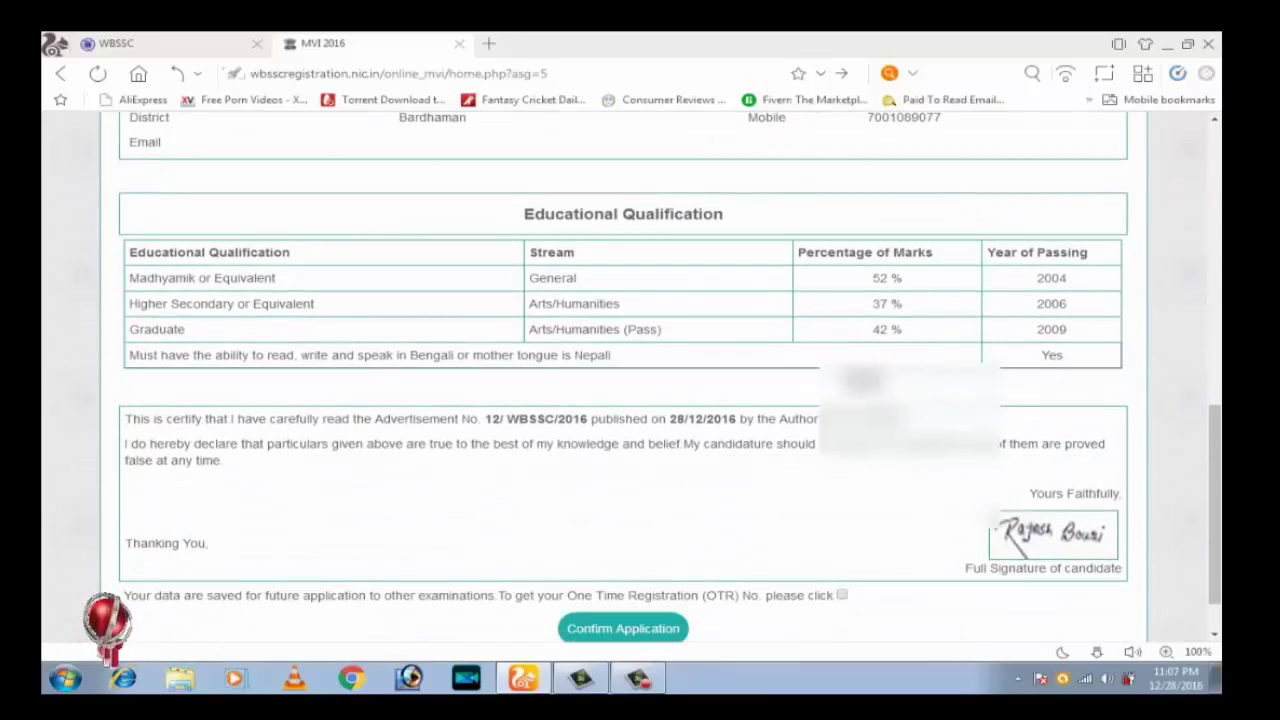
scroll(623, 380, "down", 1)
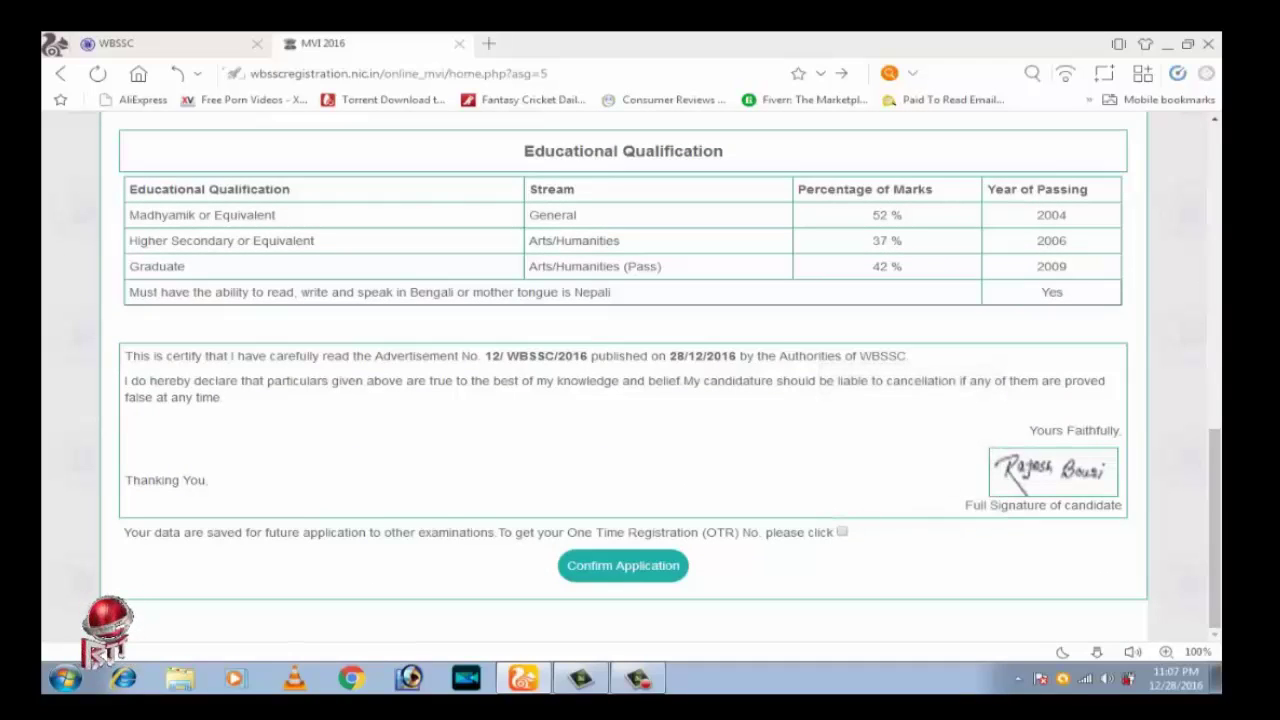
scroll(638, 590, "up", 1)
scroll(638, 590, "down", 1)
left_click(622, 565)
Request the One Time Registration, copy the generated OTR number and select the password
left_click(842, 532)
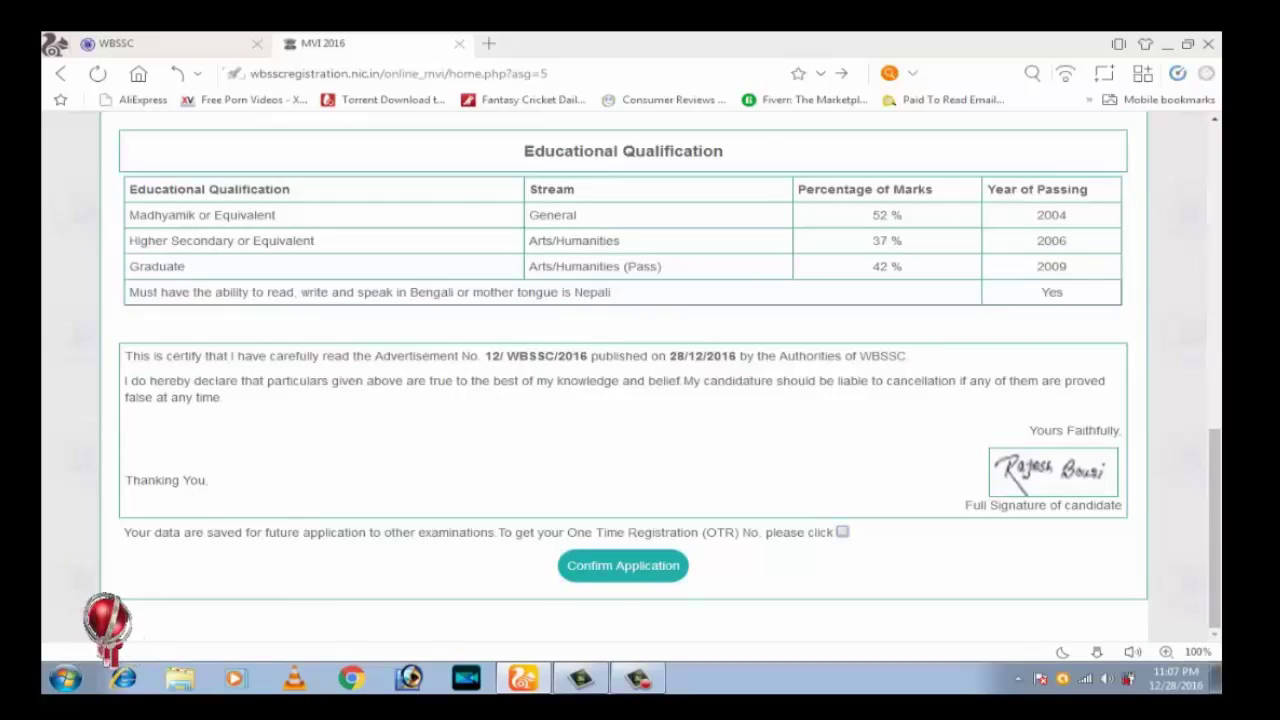
scroll(623, 380, "down", 2)
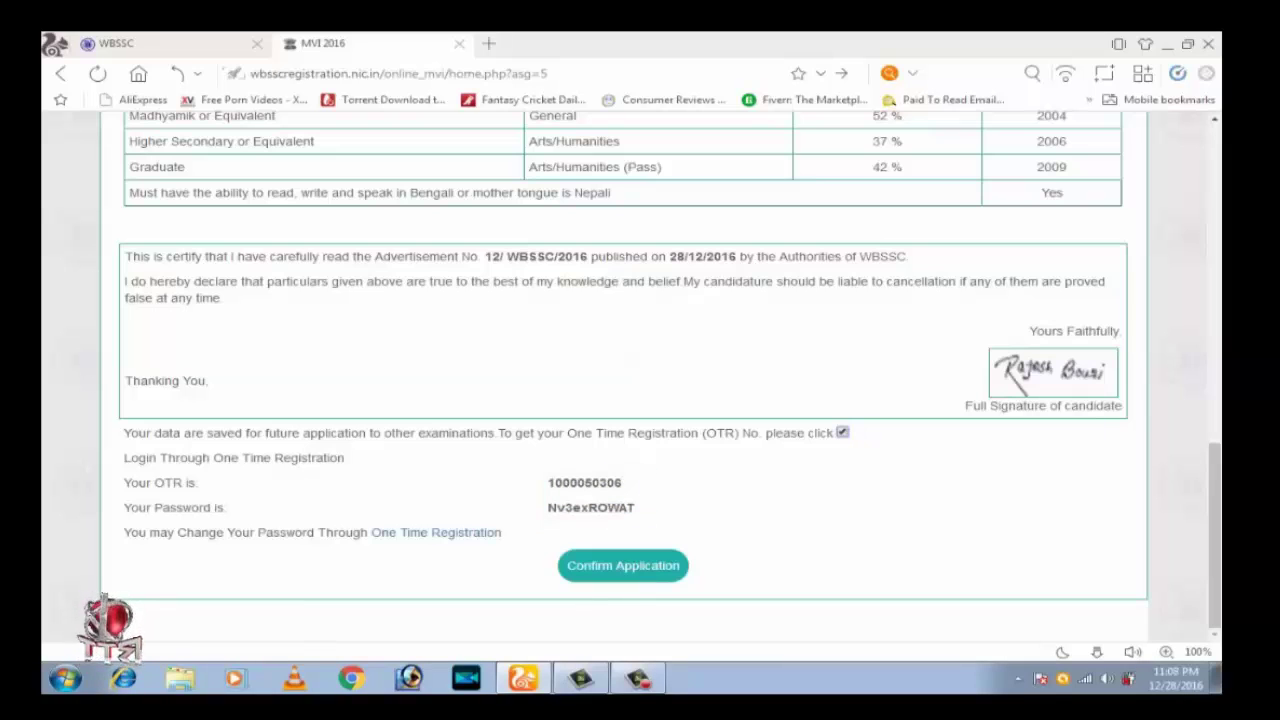
left_click_drag(548, 482, 622, 482)
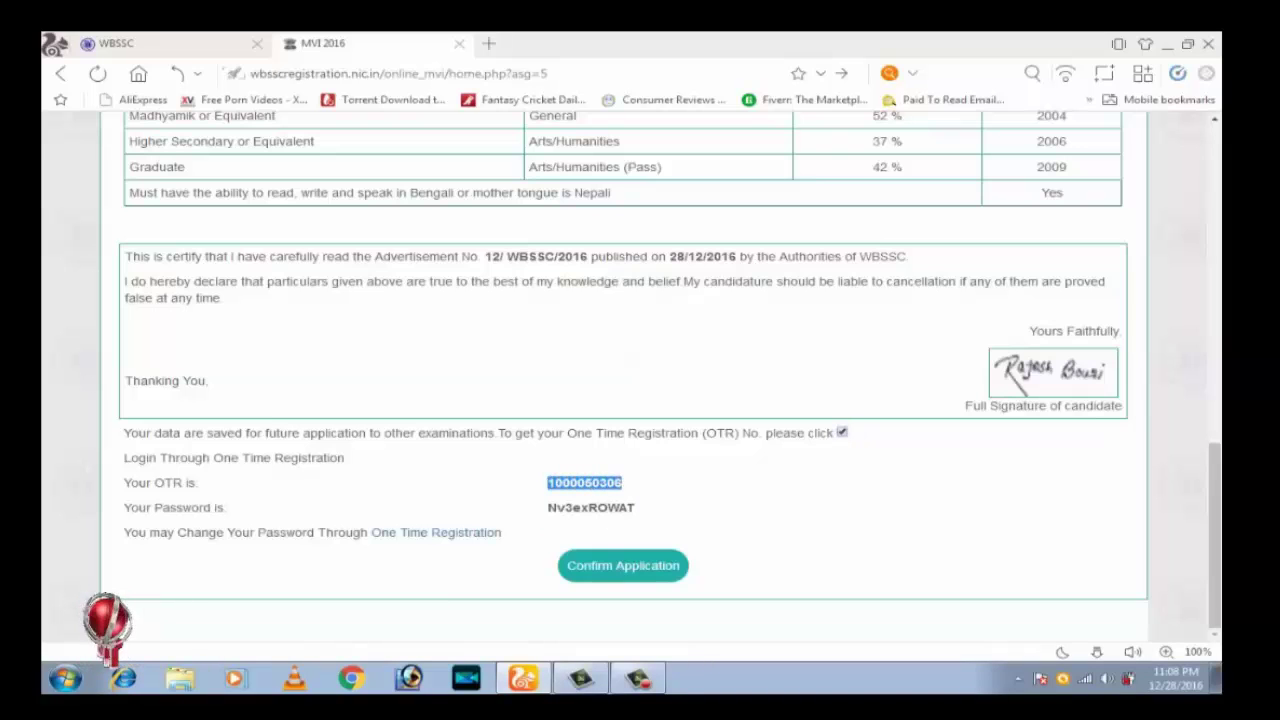
right_click(586, 483)
left_click(602, 494)
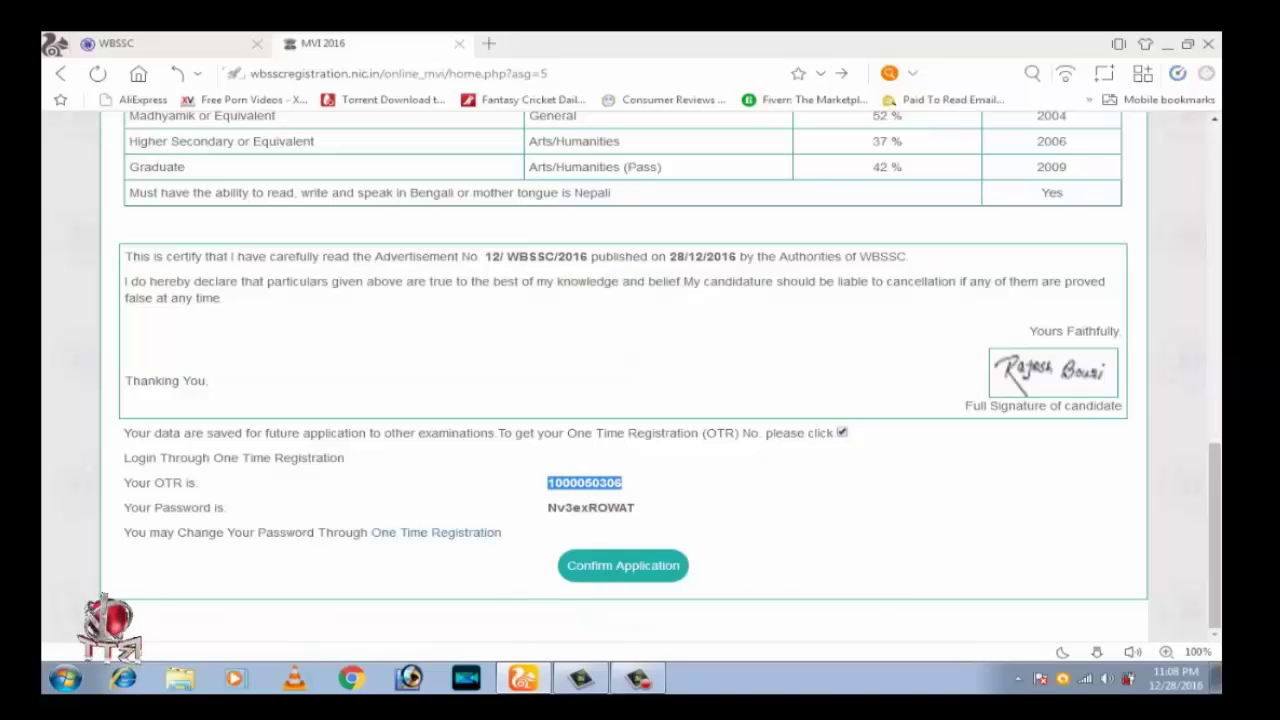
double_click(590, 507)
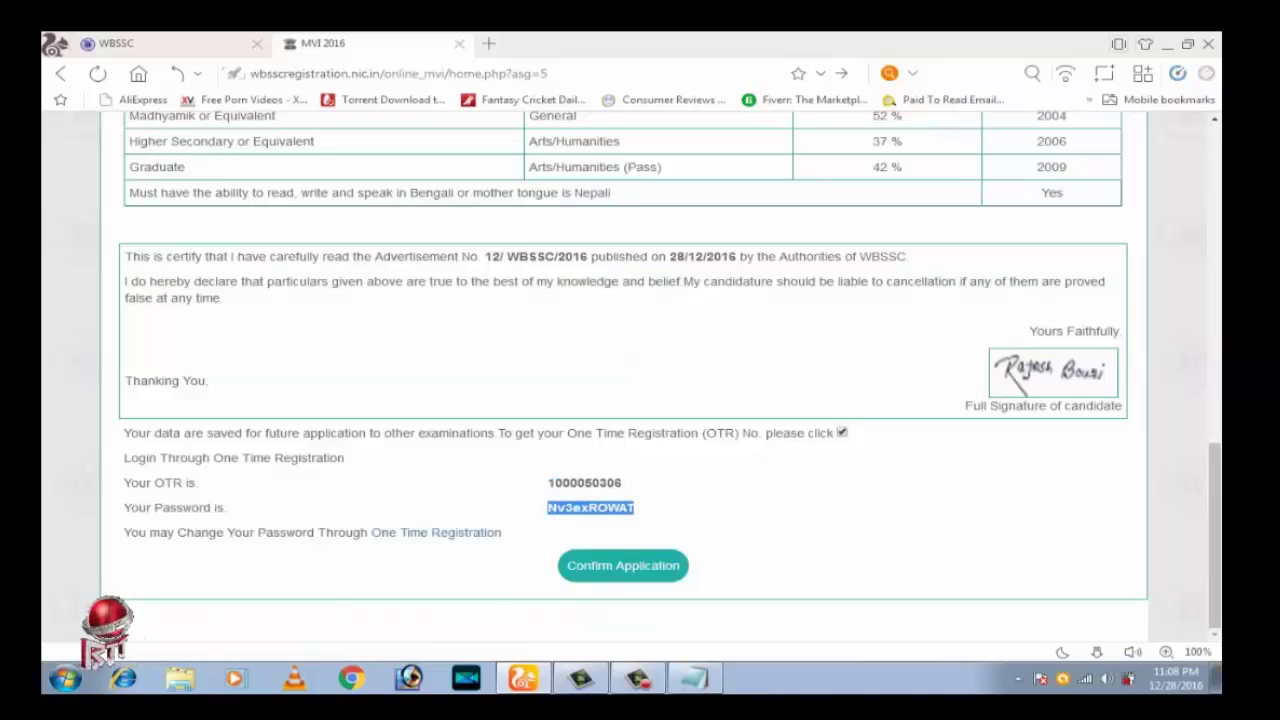
scroll(640, 370, "up", 5)
scroll(640, 370, "down", 5)
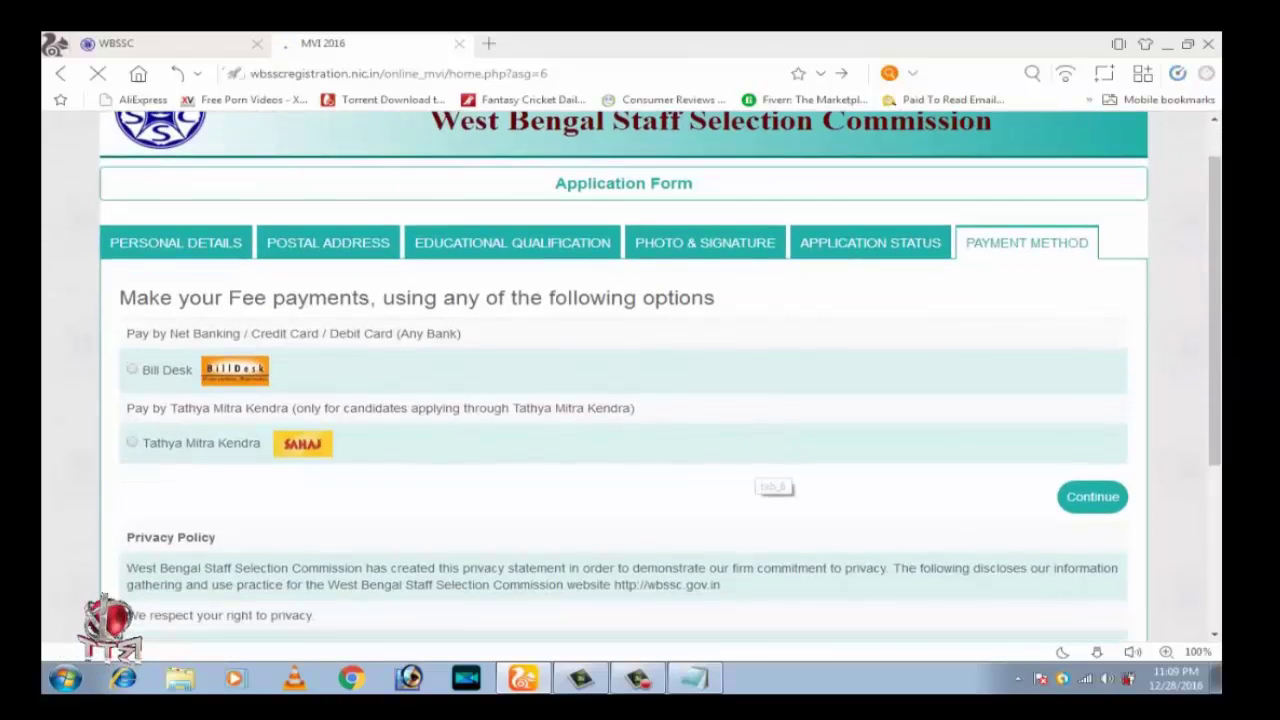
Scroll through the Payment Method options, Bill Desk and Tathya Mitra Kendra, and the privacy policy
scroll(620, 380, "down", 1)
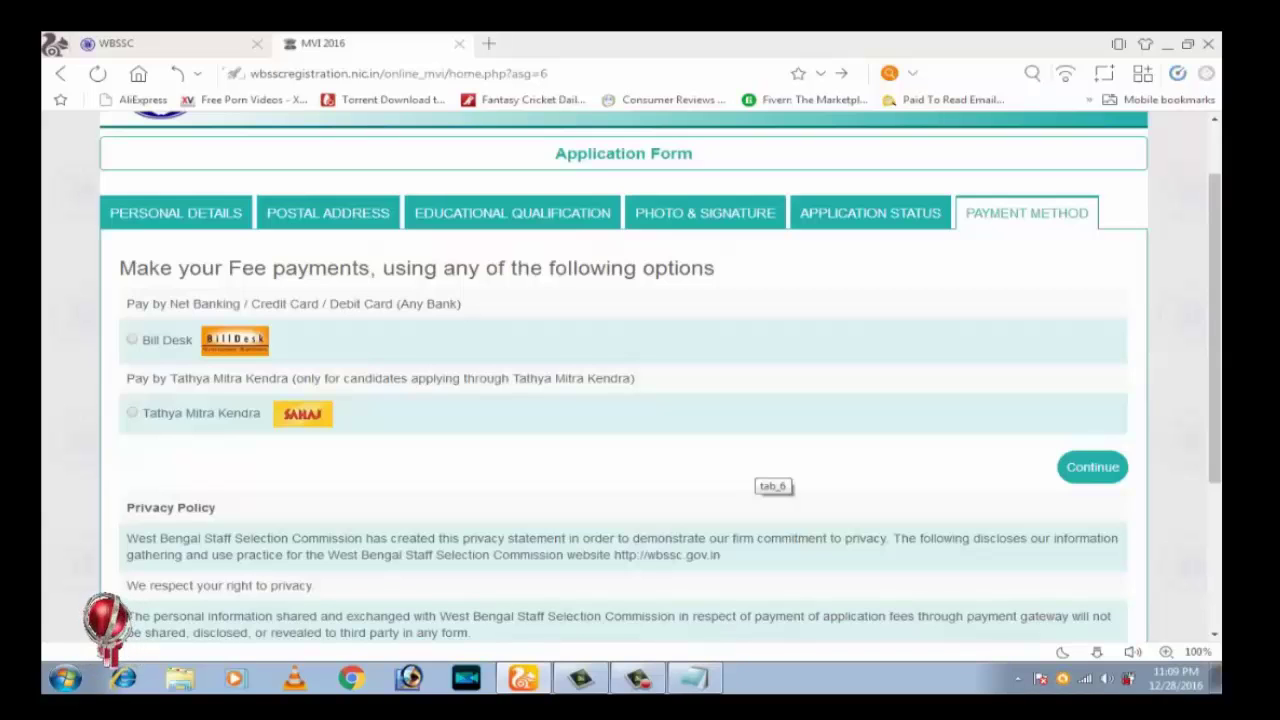
scroll(770, 478, "down", 3)
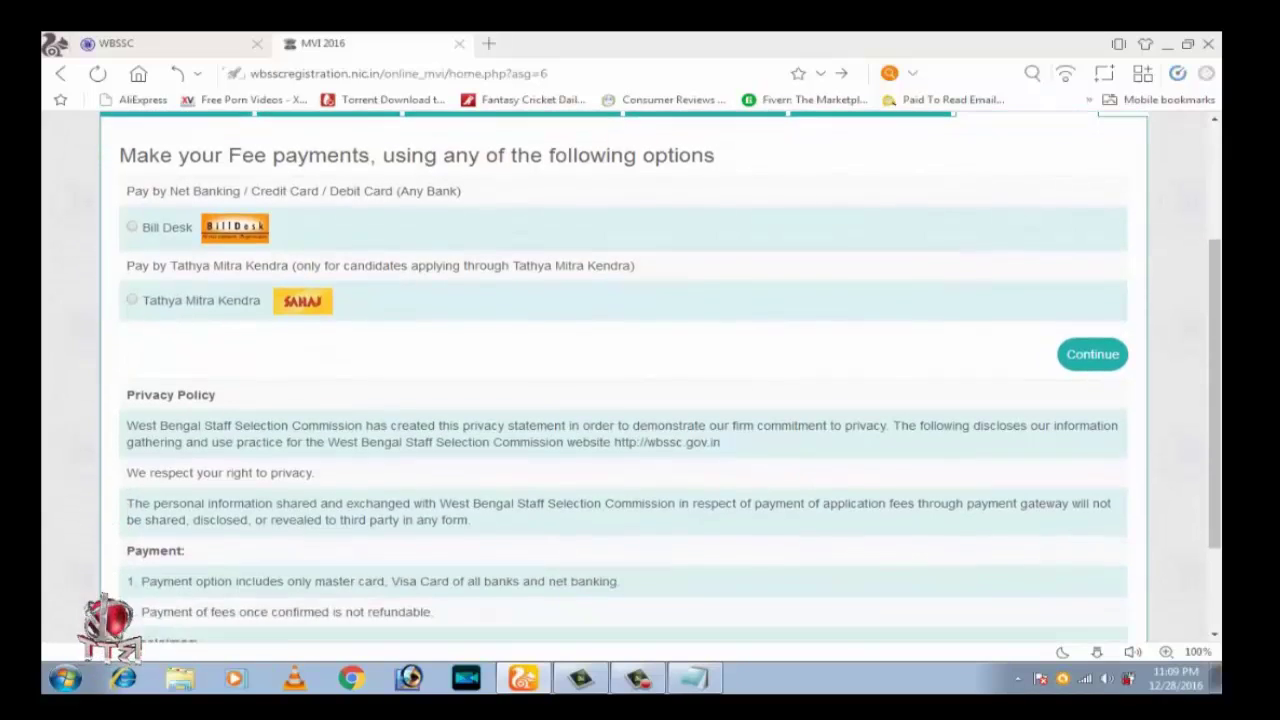
scroll(530, 425, "up", 4)
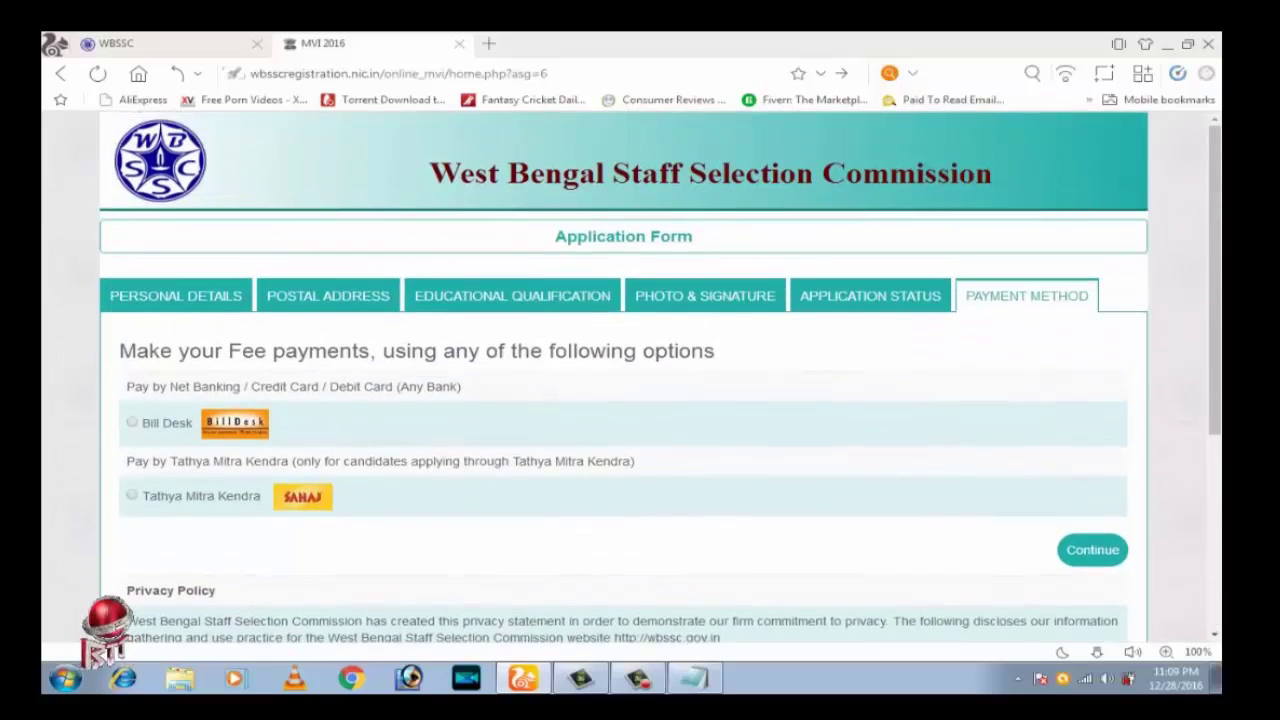